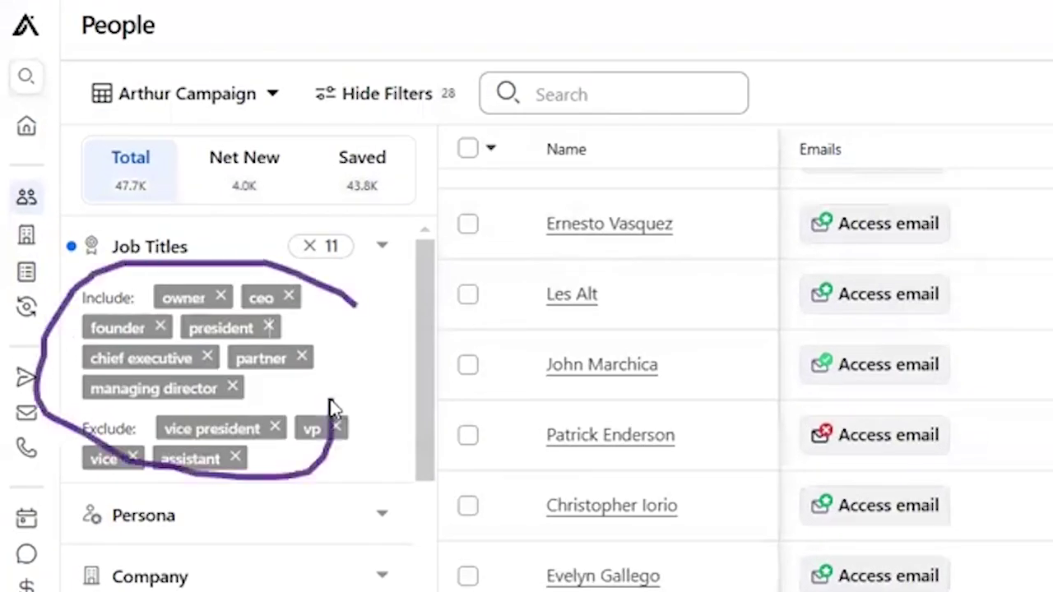
Step: Scroll through the Free, Basic, Professional and Organization plan cards to Basic's export credits line
scroll(333, 407, down, 3)
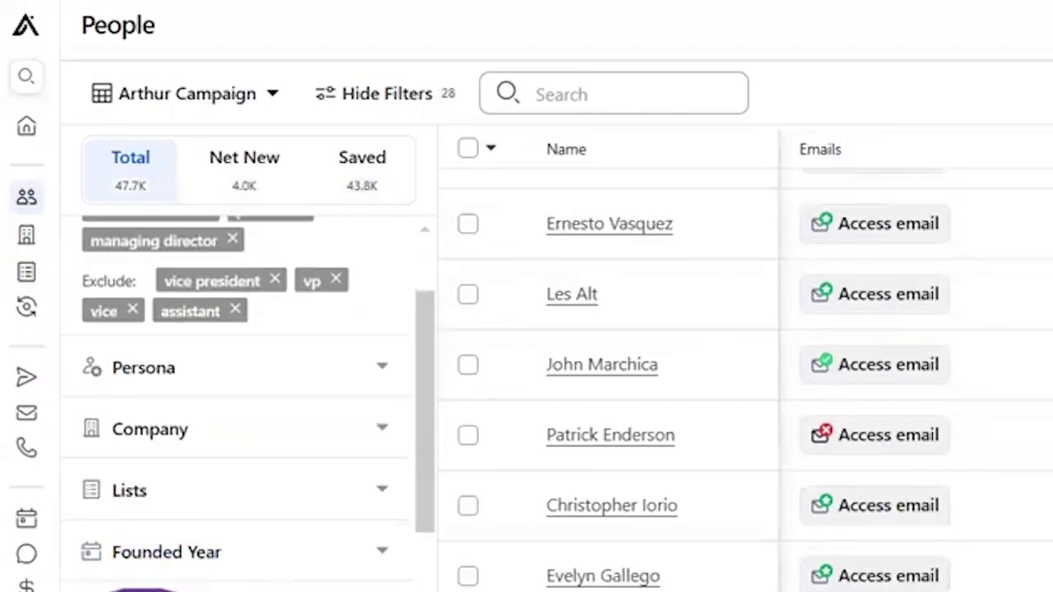
scroll(436, 491, down, 4)
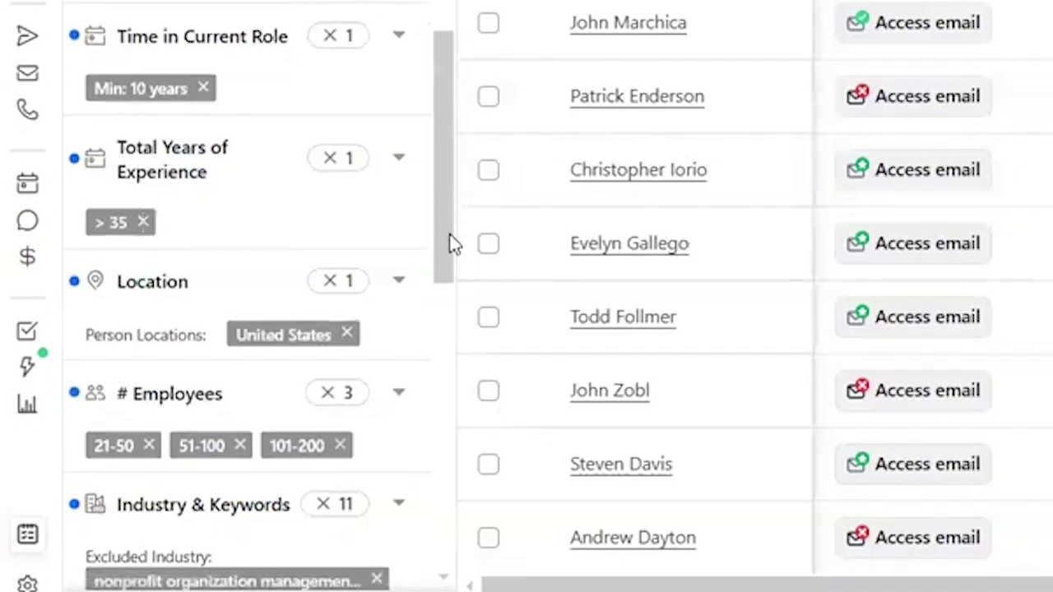
scroll(214, 337, down, 3)
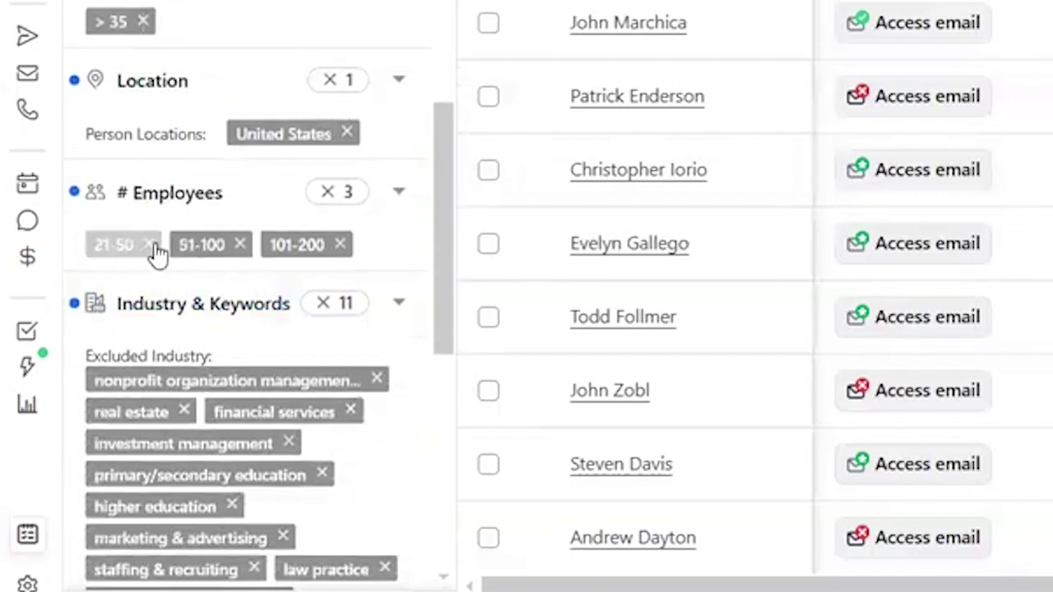
scroll(432, 272, down, 3)
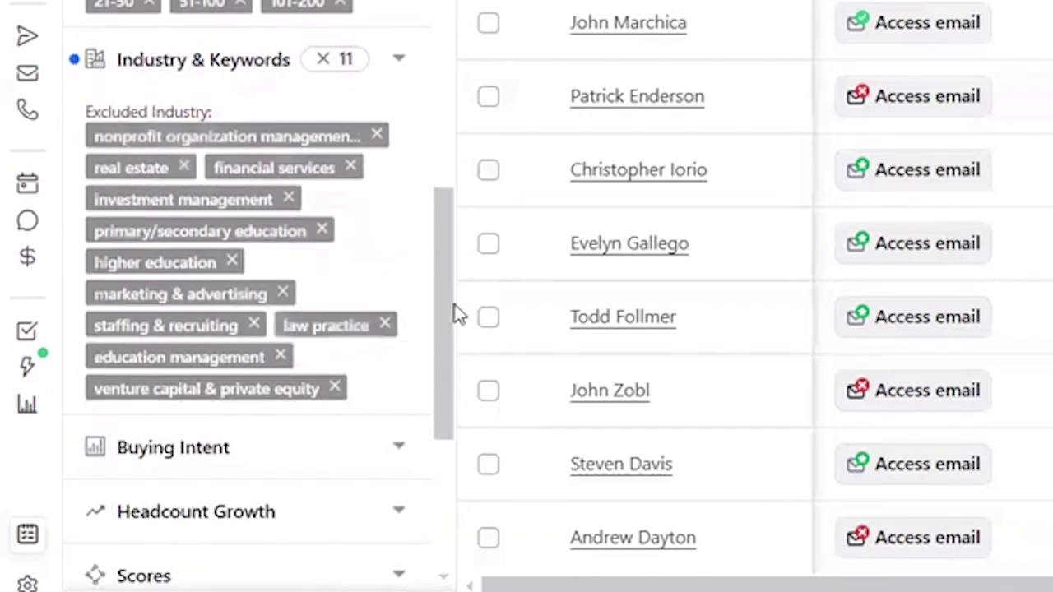
scroll(423, 387, down, 4)
scroll(404, 411, up, 7)
scroll(399, 156, up, 8)
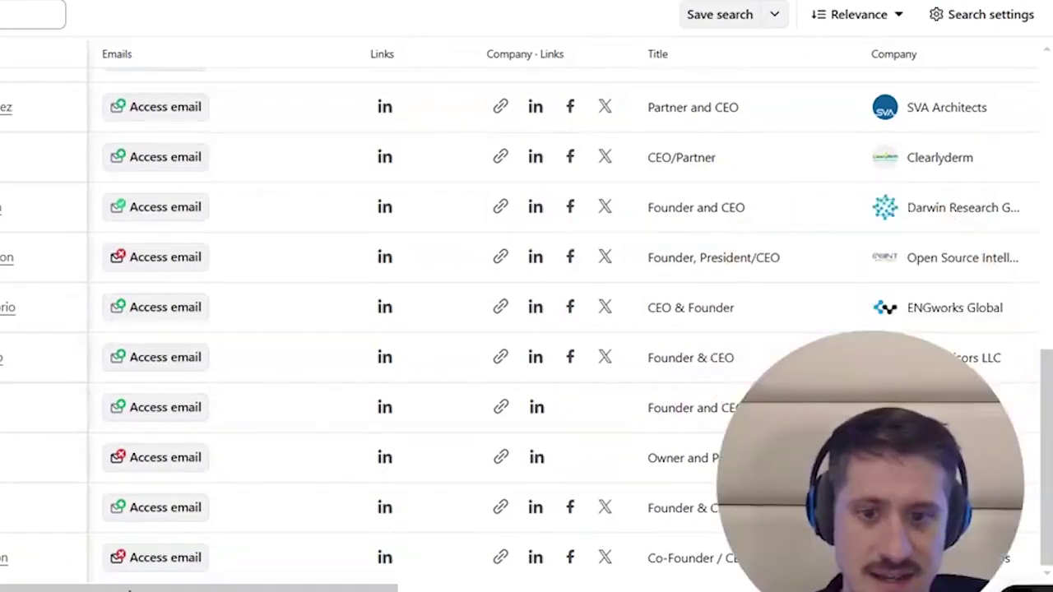
scroll(133, 589, right, 10)
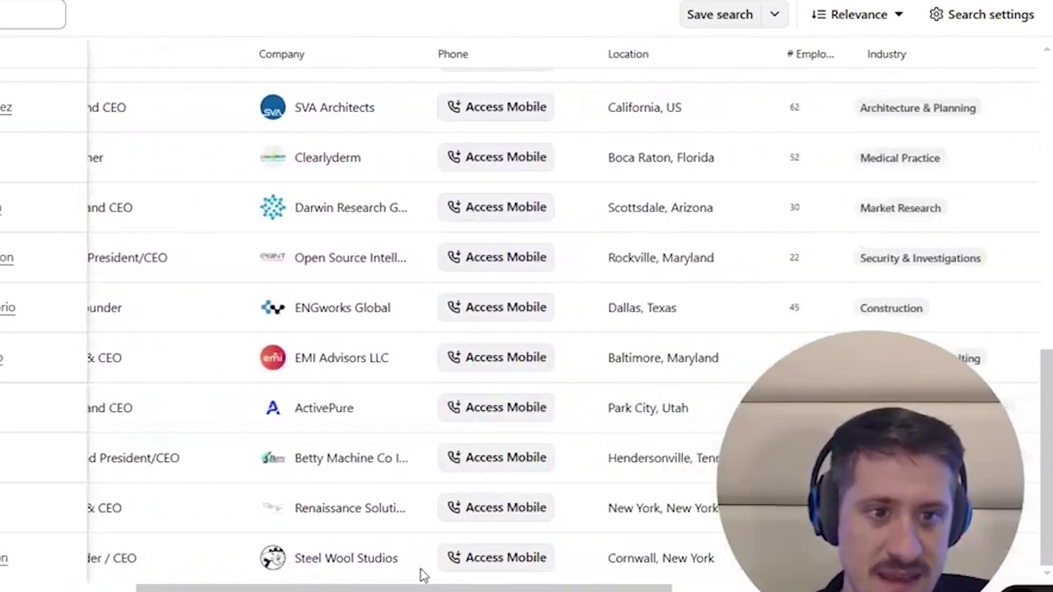
scroll(576, 555, right, 5)
scroll(527, 543, left, 10)
scroll(127, 531, left, 5)
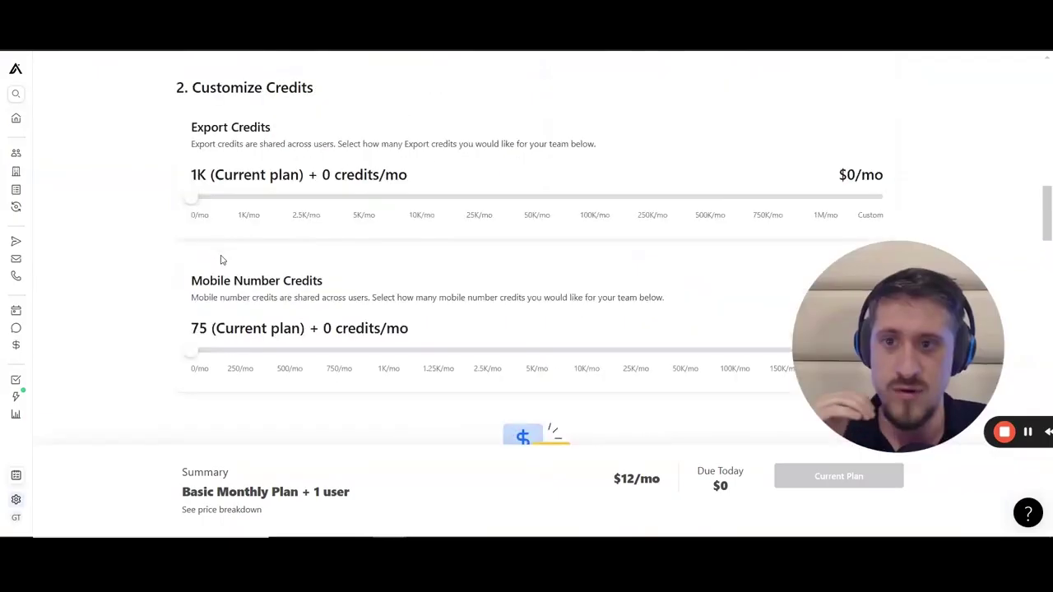
scroll(373, 305, up, 10)
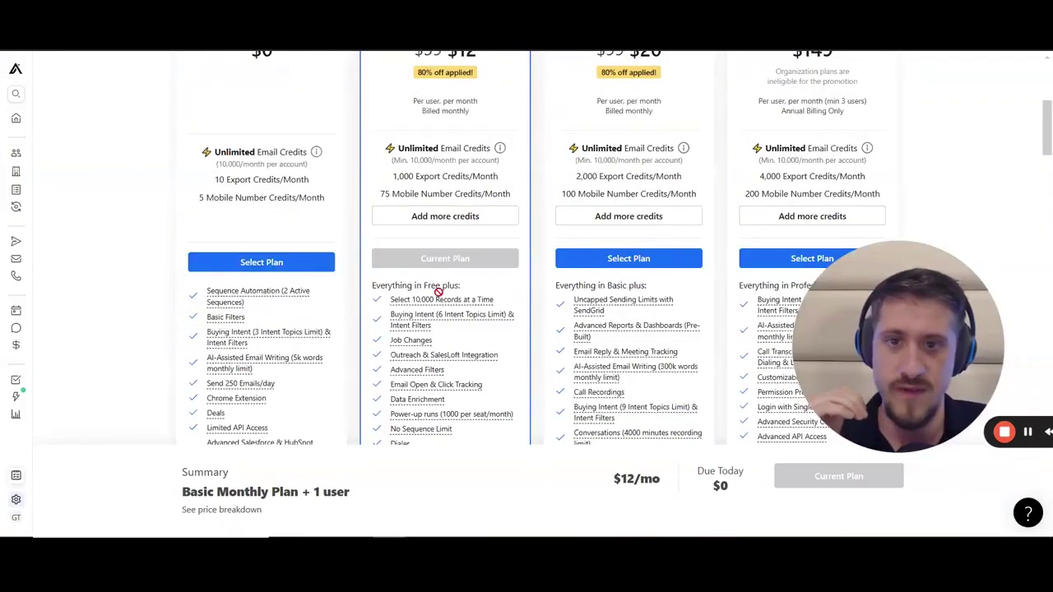
scroll(440, 278, up, 1)
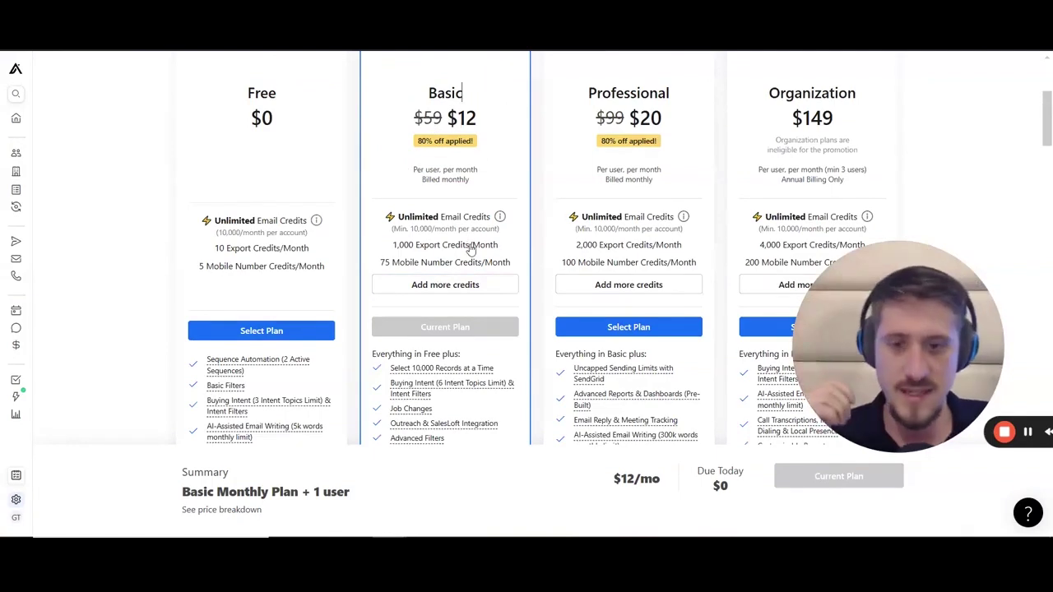
scroll(444, 157, down, 2)
mouse_move(411, 115)
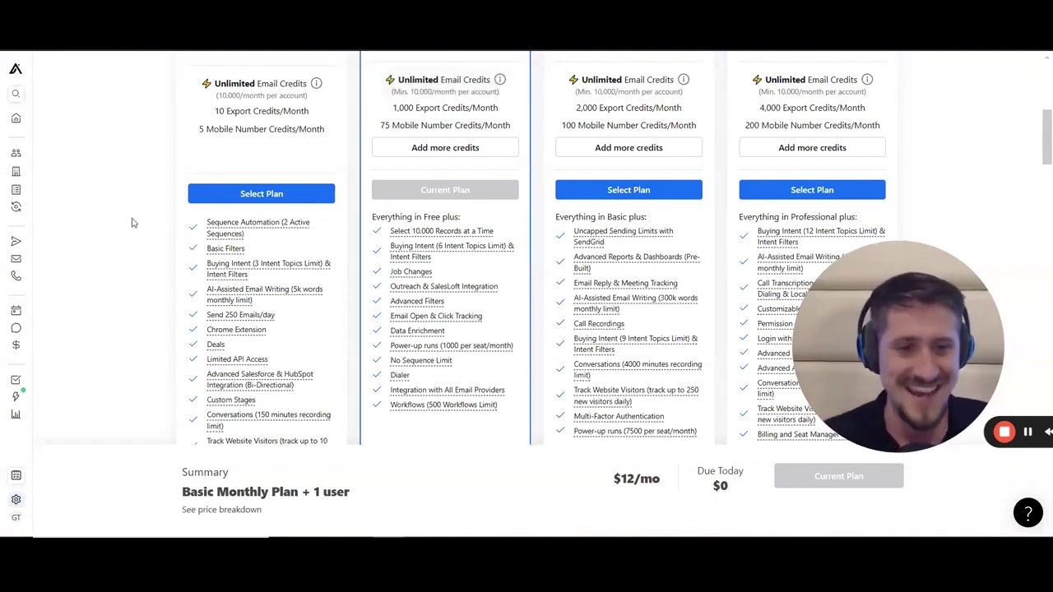
Step: Set Customize Credits export credits to 50K/mo to see the $2,000/mo price
scroll(141, 265, down, 5)
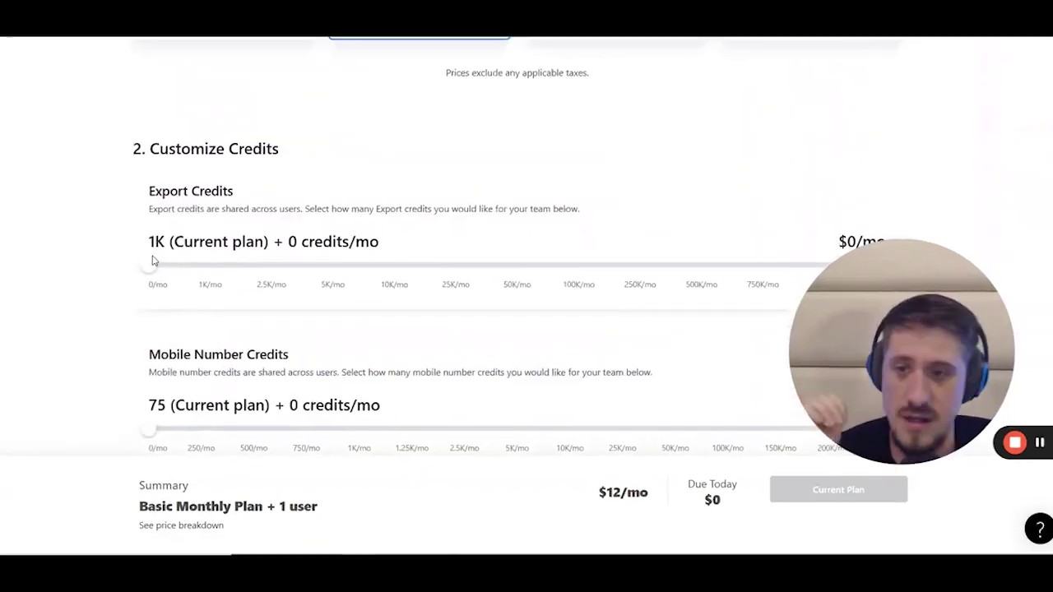
drag(150, 261, 444, 293)
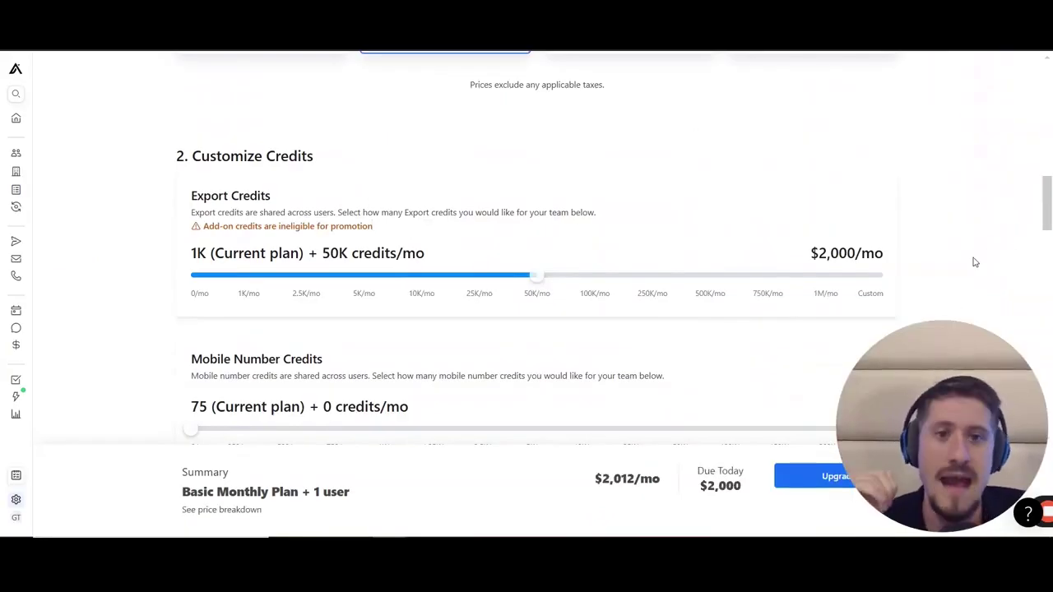
scroll(975, 262, up, 10)
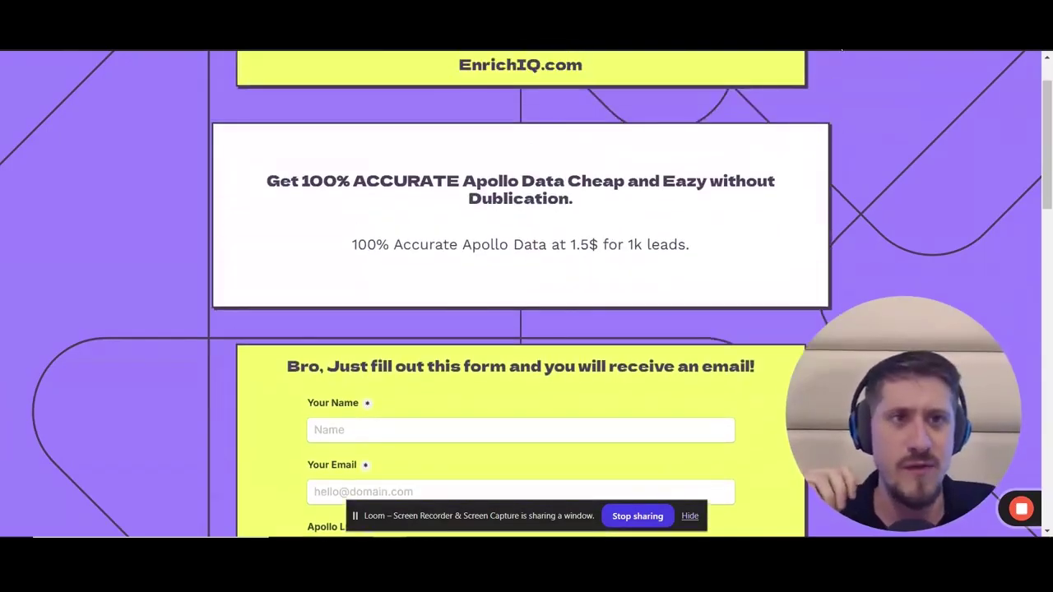
scroll(887, 105, up, 1)
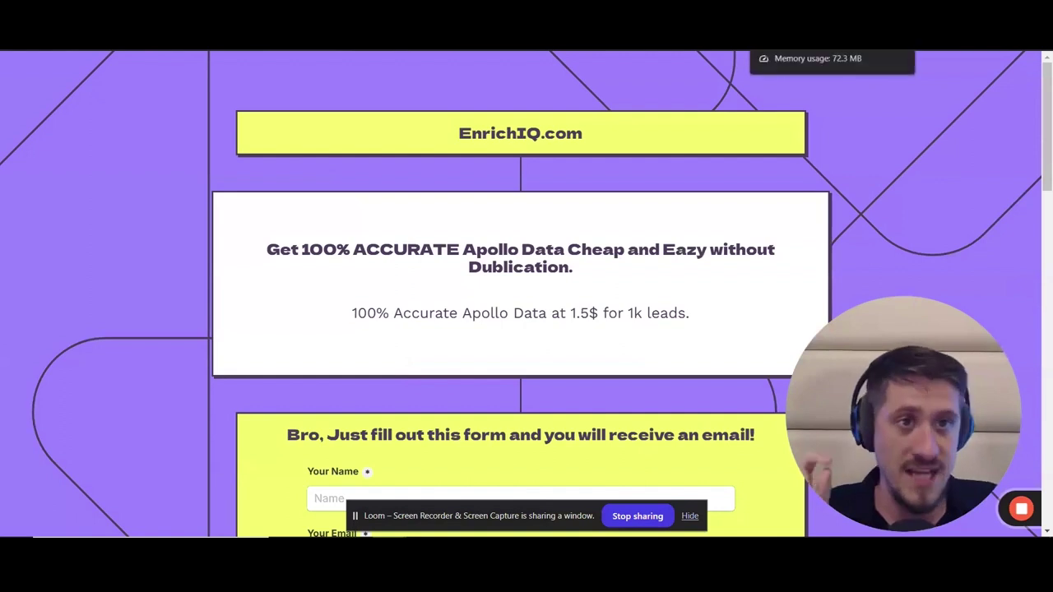
key(ctrl+Tab)
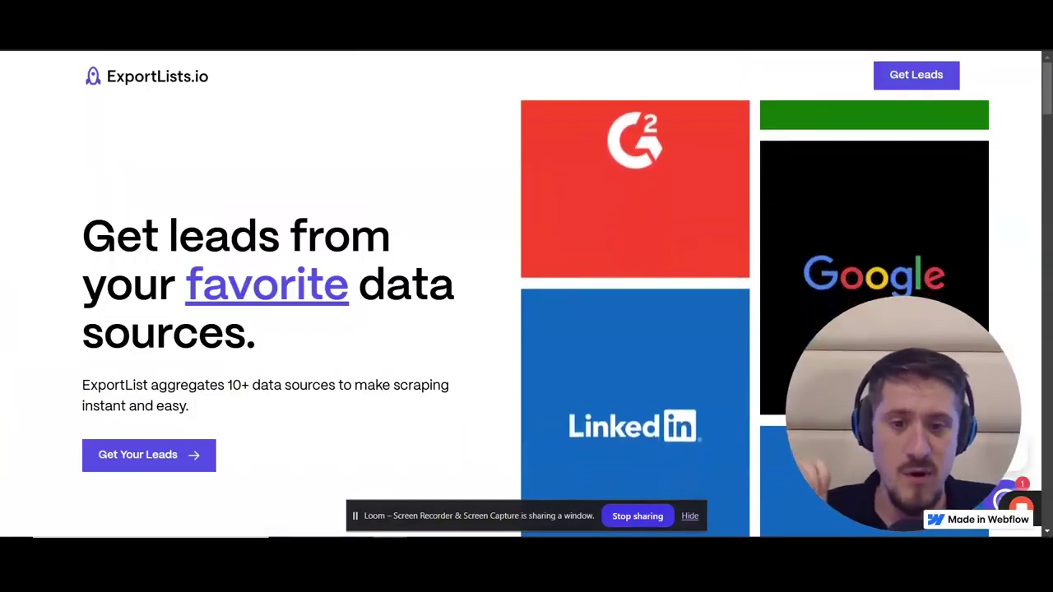
click(689, 515)
scroll(504, 272, down, 1)
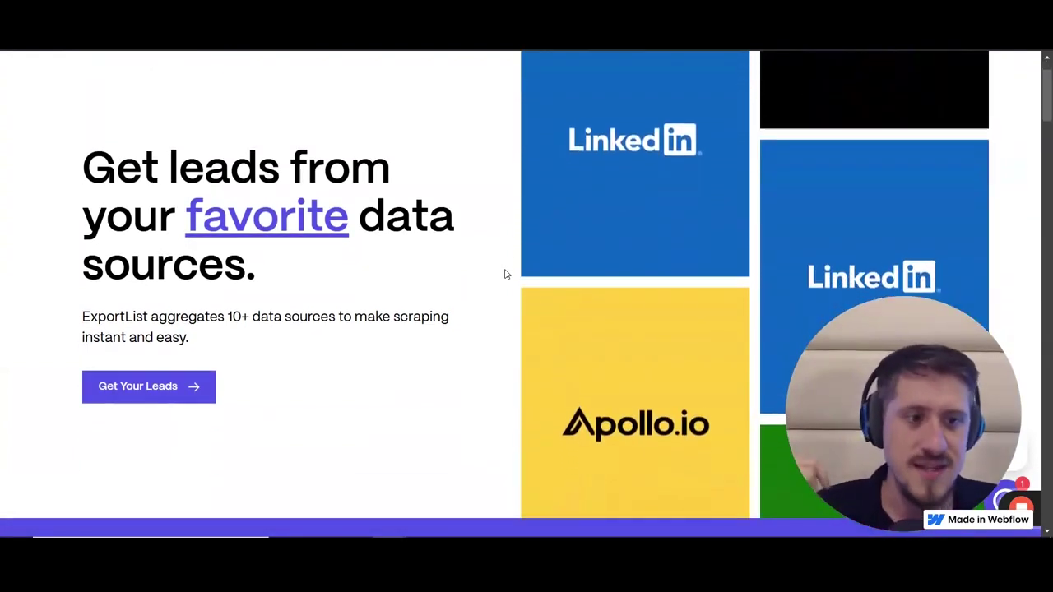
scroll(507, 272, down, 1)
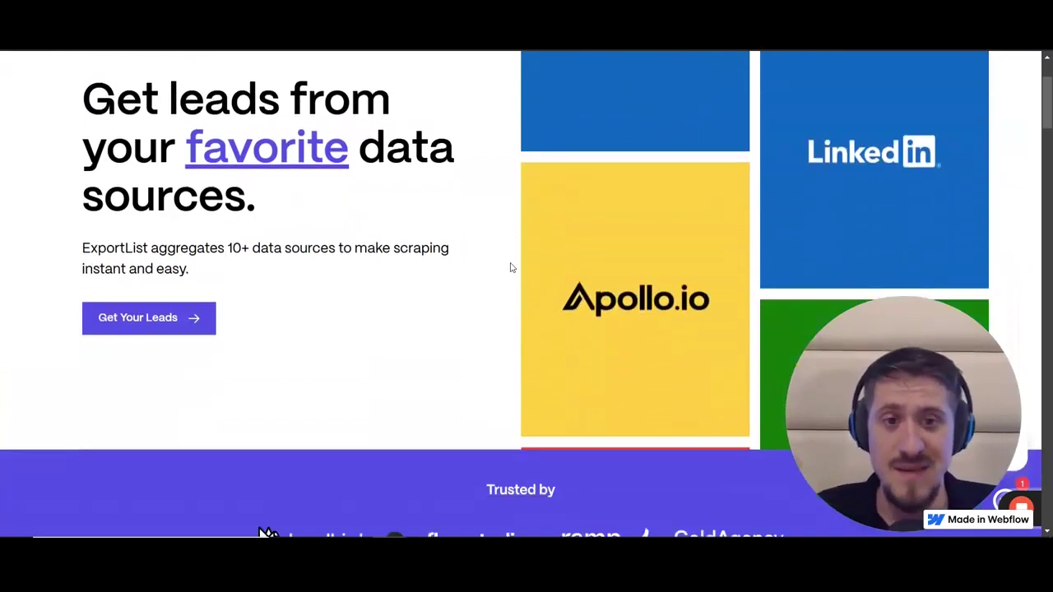
scroll(510, 267, down, 1)
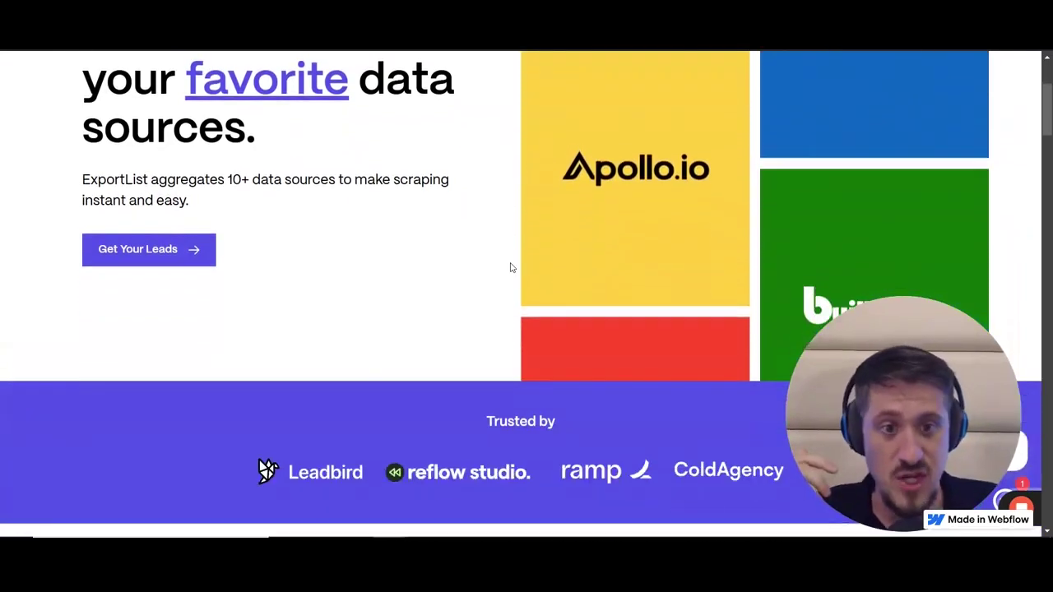
scroll(510, 267, up, 3)
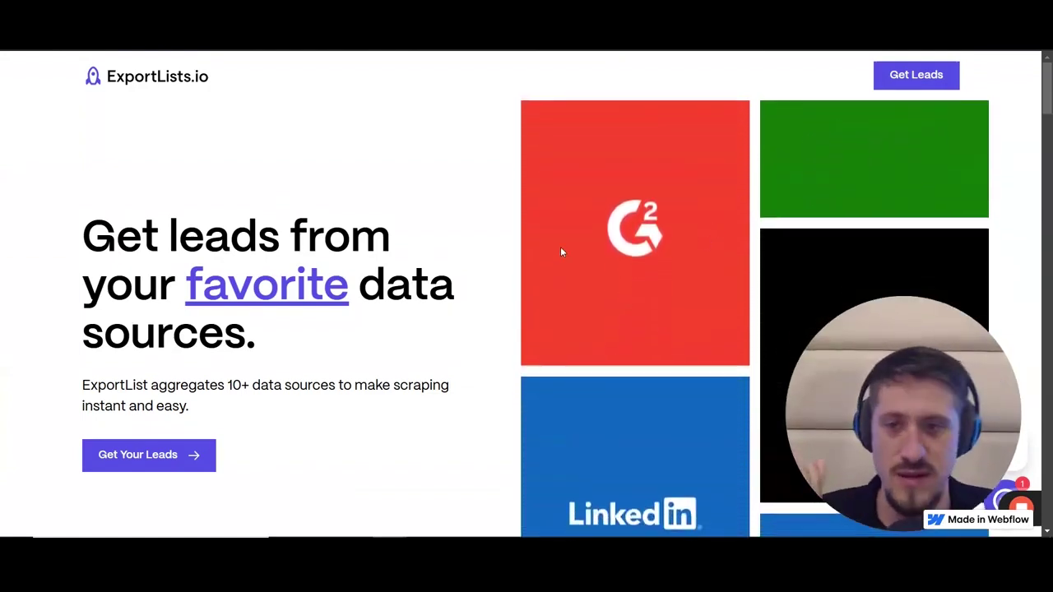
scroll(560, 251, down, 8)
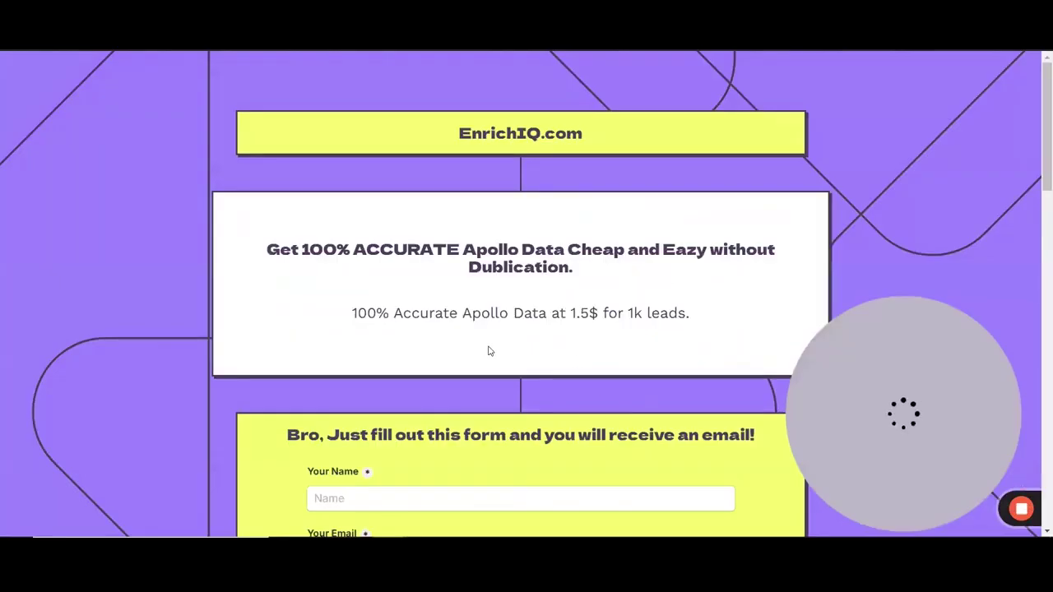
Step: Fill in the customer's name and e-mail, then paste the Apollo search link
scroll(526, 320, down, 1)
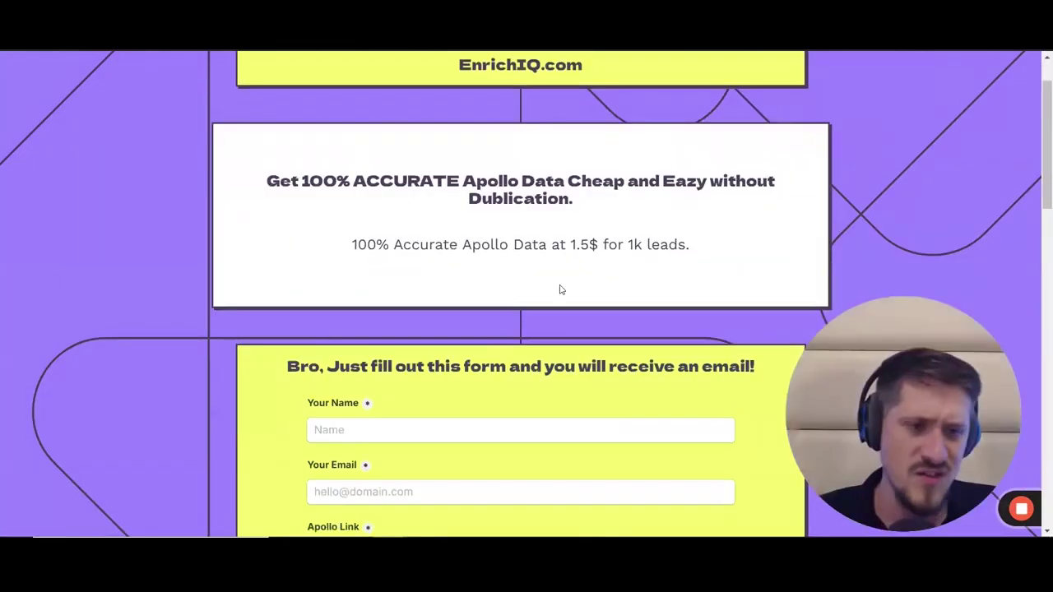
scroll(560, 290, down, 1)
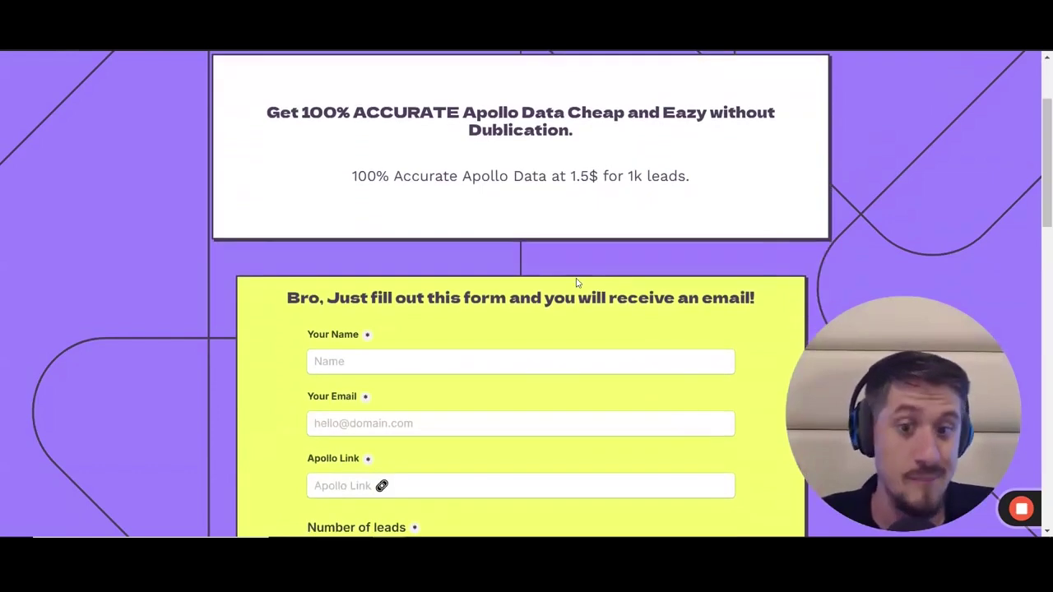
scroll(577, 283, down, 3)
click(370, 159)
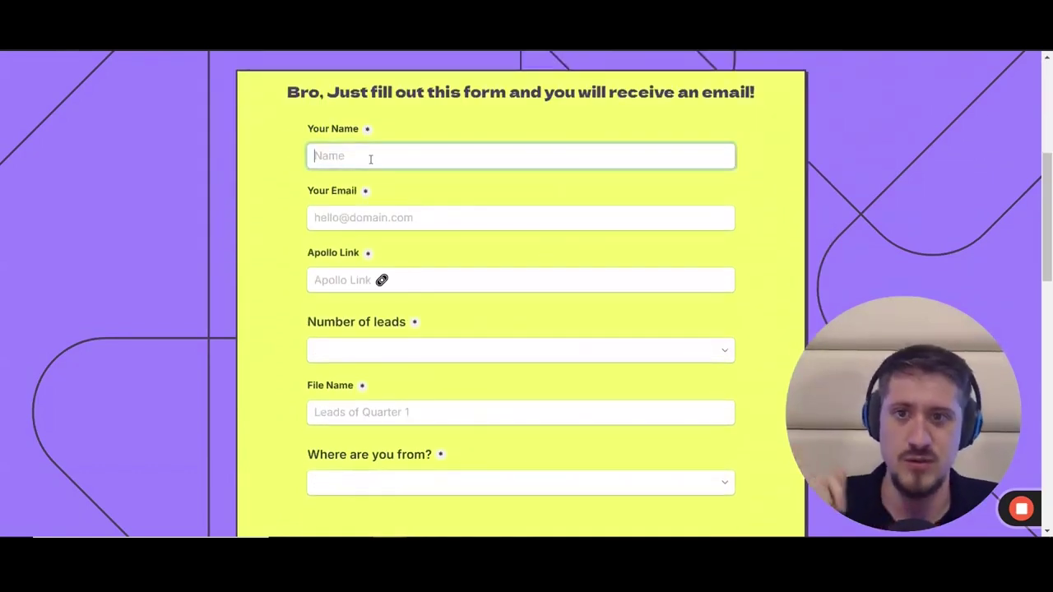
key(Tab)
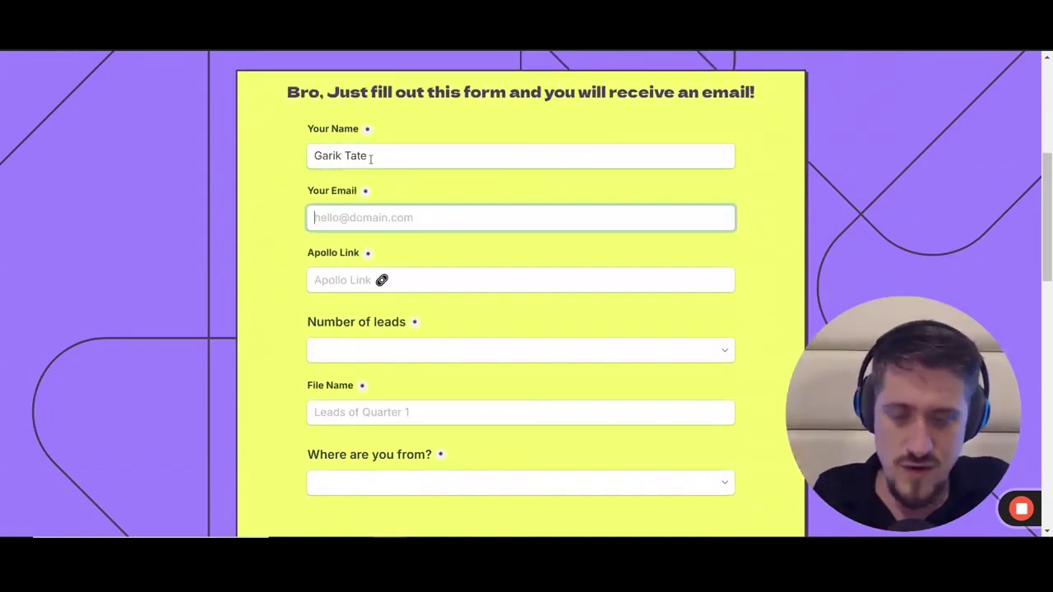
text(test@example.com)
key(Tab)
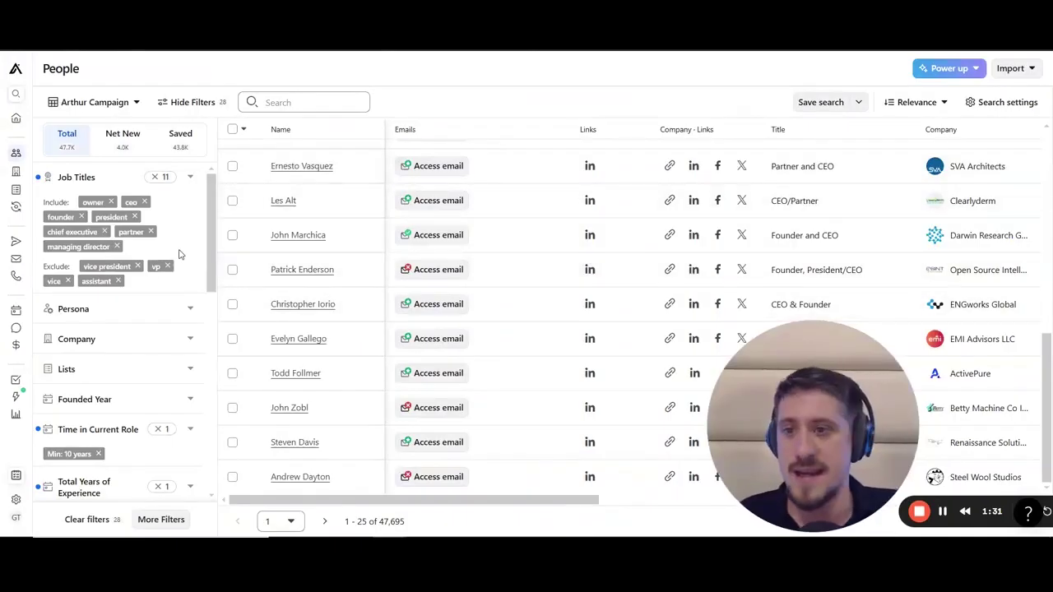
scroll(159, 271, down, 2)
scroll(159, 272, down, 5)
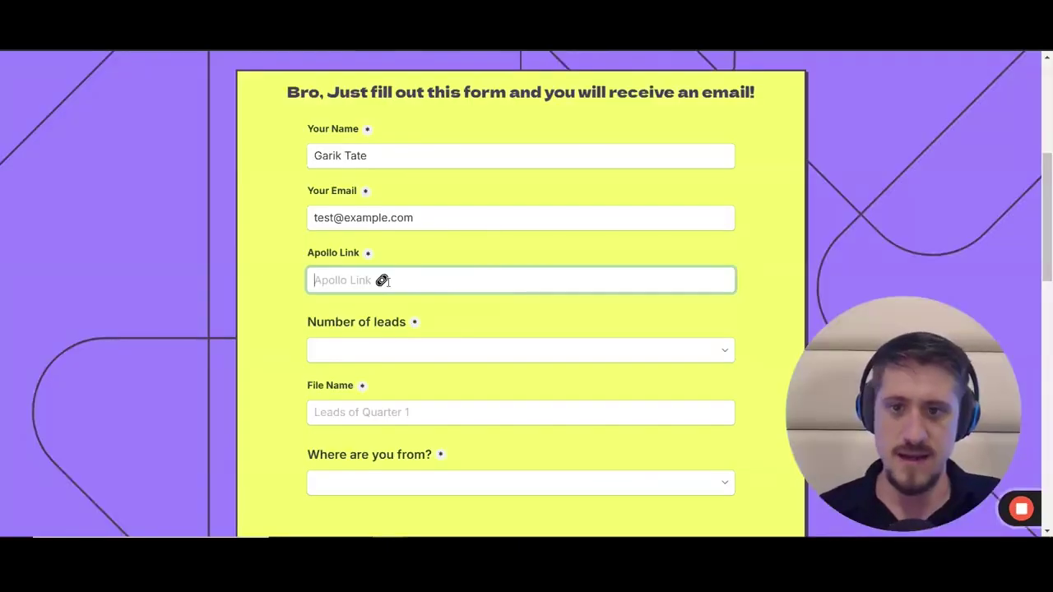
key(ctrl+v)
Step: Set Number of leads to 50000 for $75, replacing an initial 48000 for $72 choice
click(395, 348)
scroll(379, 280, down, 3)
scroll(386, 283, down, 2)
scroll(386, 239, up, 3)
scroll(385, 255, down, 1)
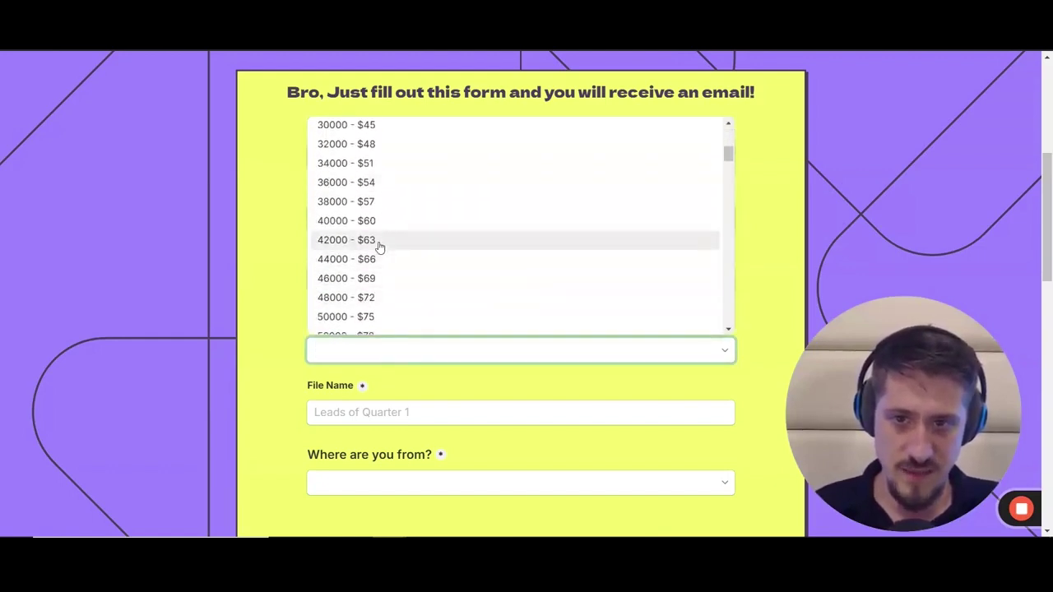
click(367, 297)
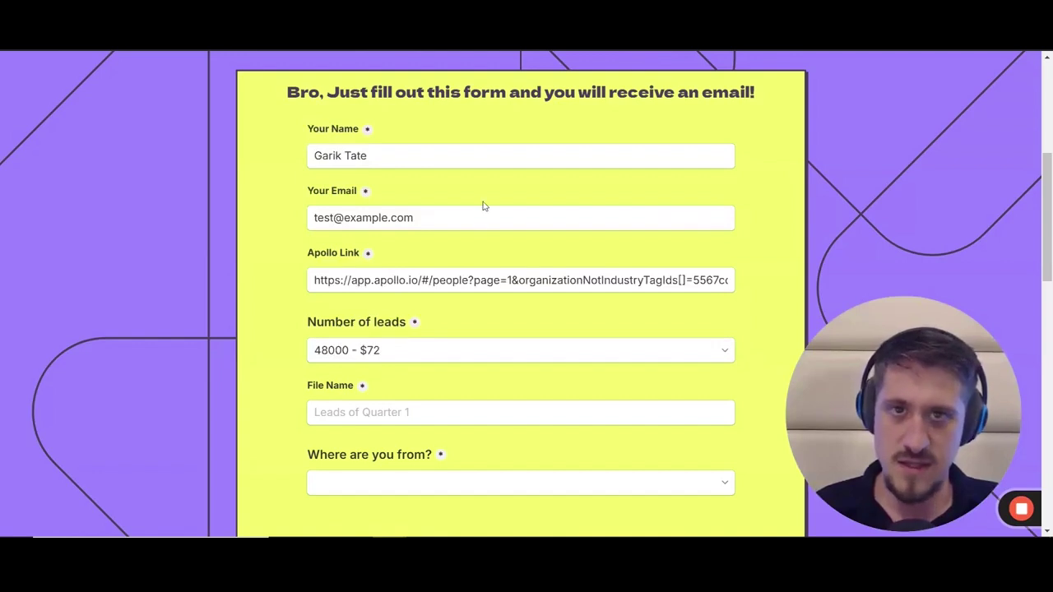
scroll(393, 307, down, 1)
click(399, 294)
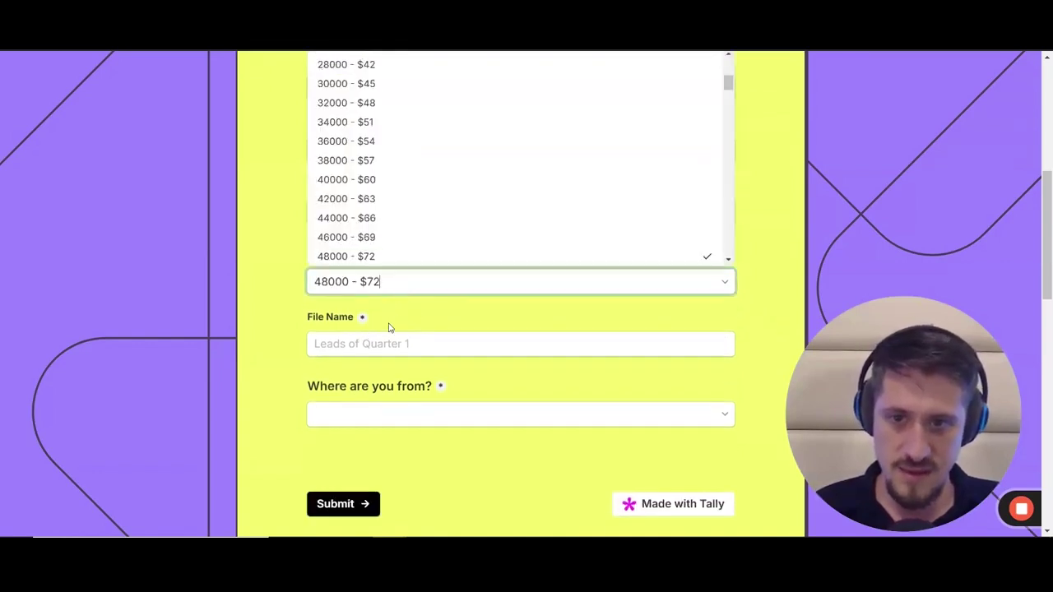
scroll(376, 238, down, 1)
click(360, 208)
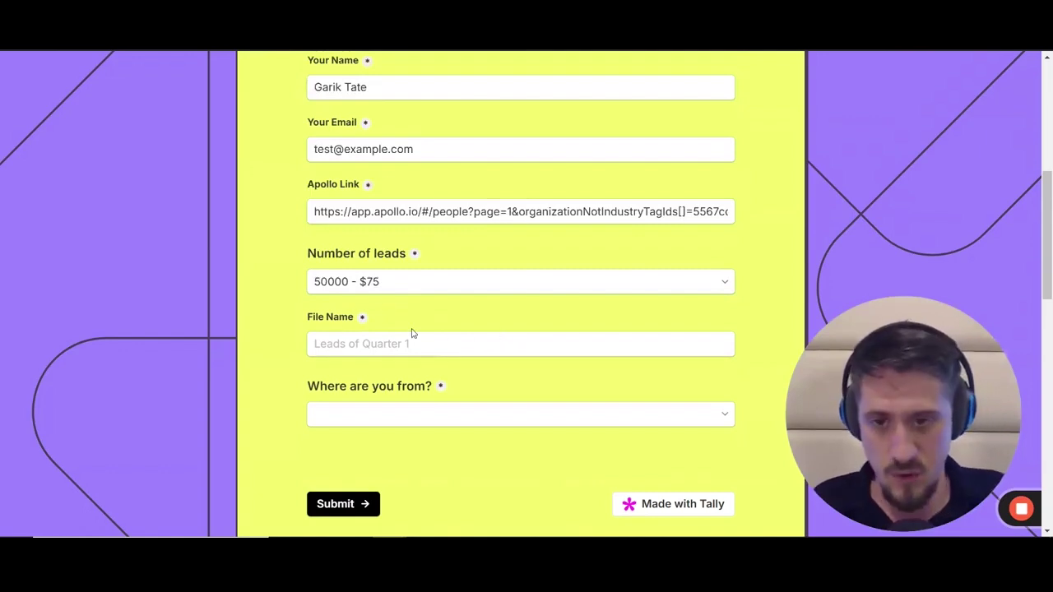
Step: Name the file investment_banking, choose Global as the location, and submit the order
click(380, 341)
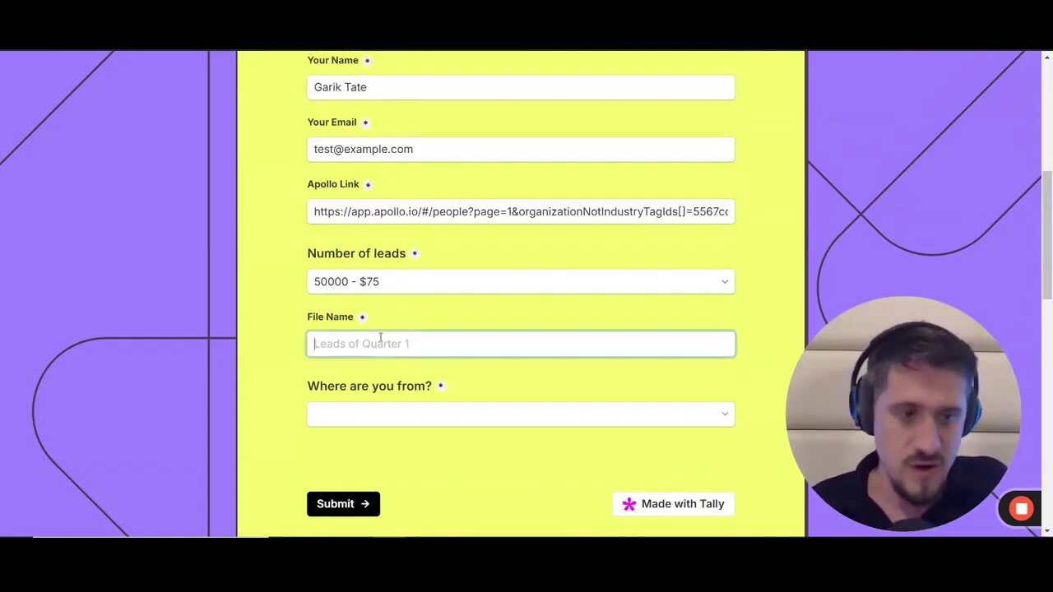
text(in)
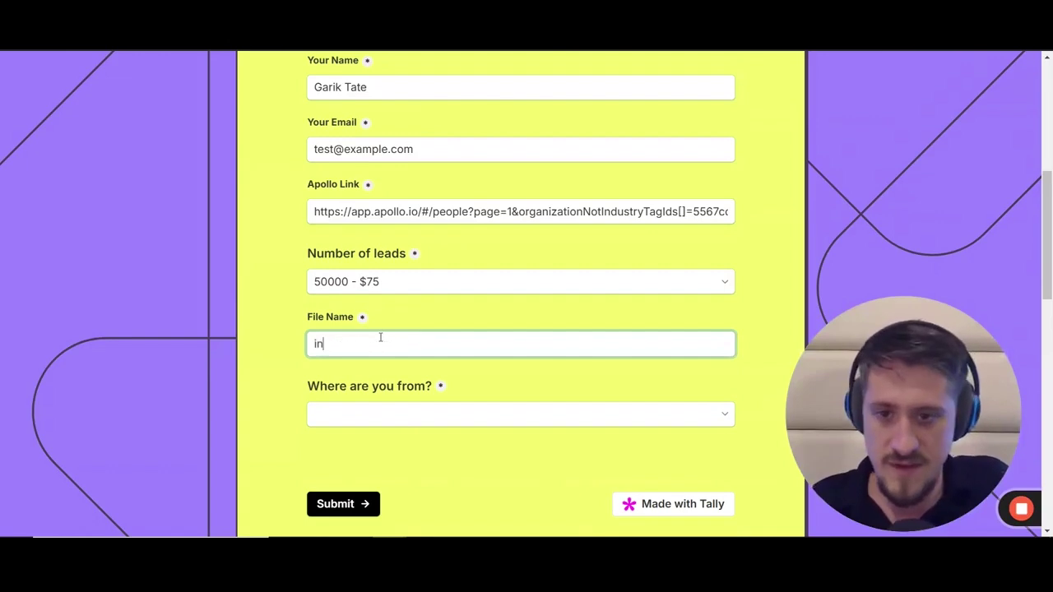
text(vestment_banking)
key(Tab)
click(500, 412)
click(362, 449)
scroll(512, 408, down, 2)
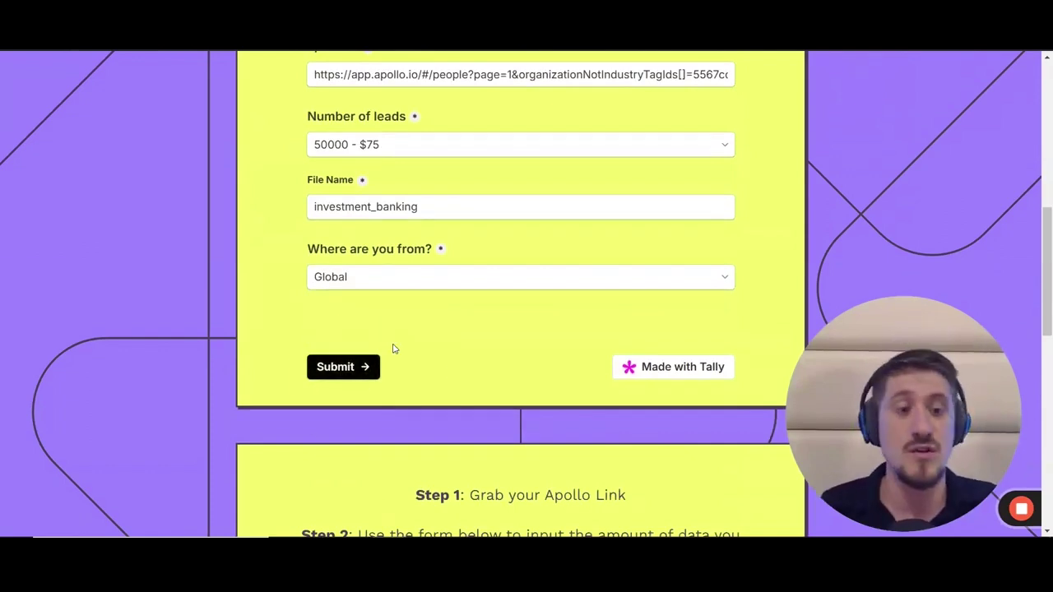
click(374, 368)
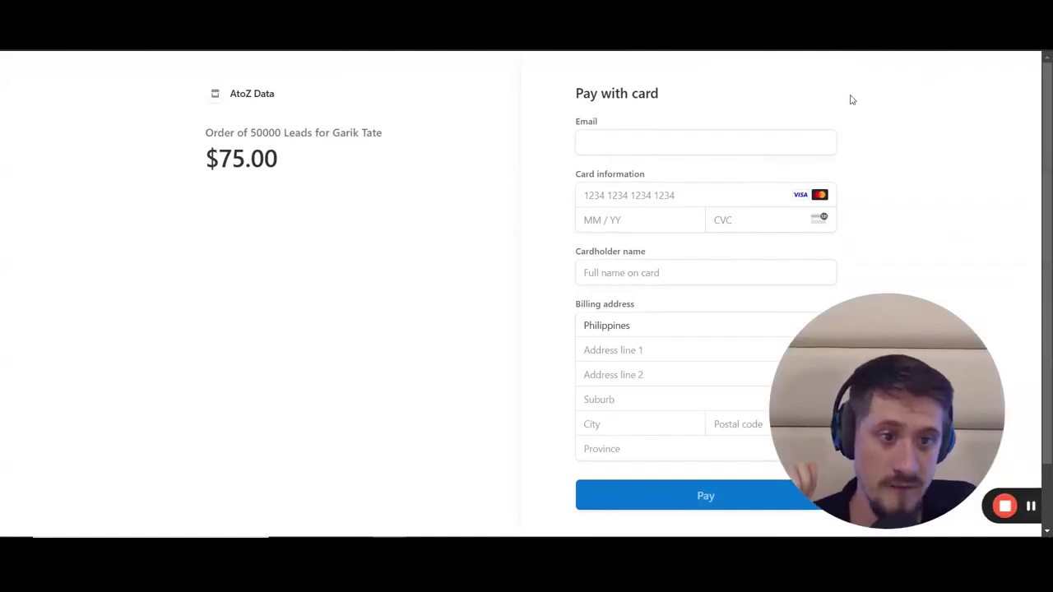
mouse_move(852, 100)
mouse_down()
mouse_move(458, 321)
mouse_move(786, 514)
mouse_up()
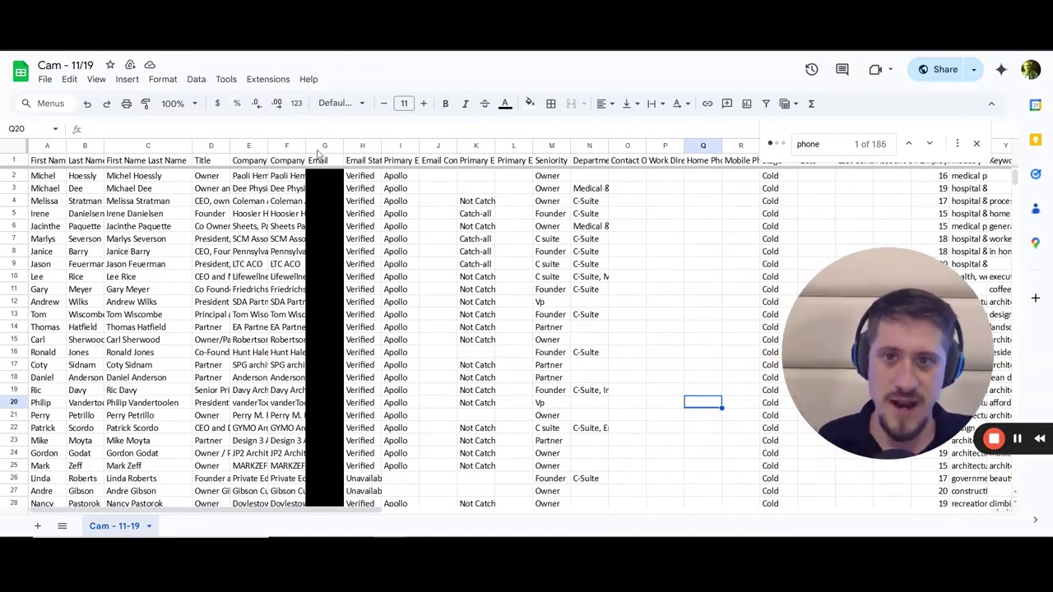
Step: Inspect a lead's department entry, then clear and close the phone search
click(611, 294)
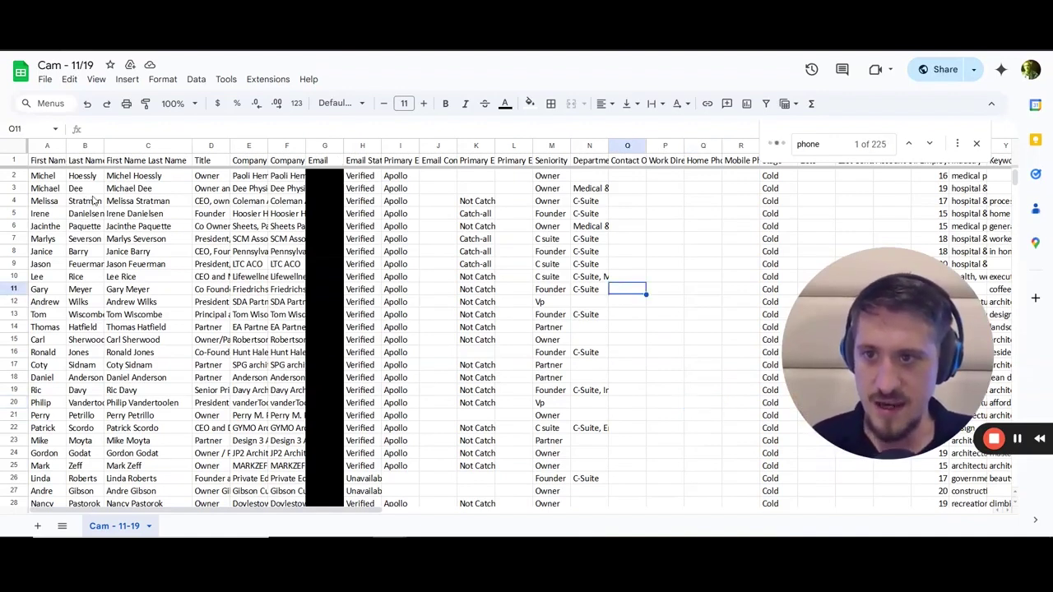
click(603, 273)
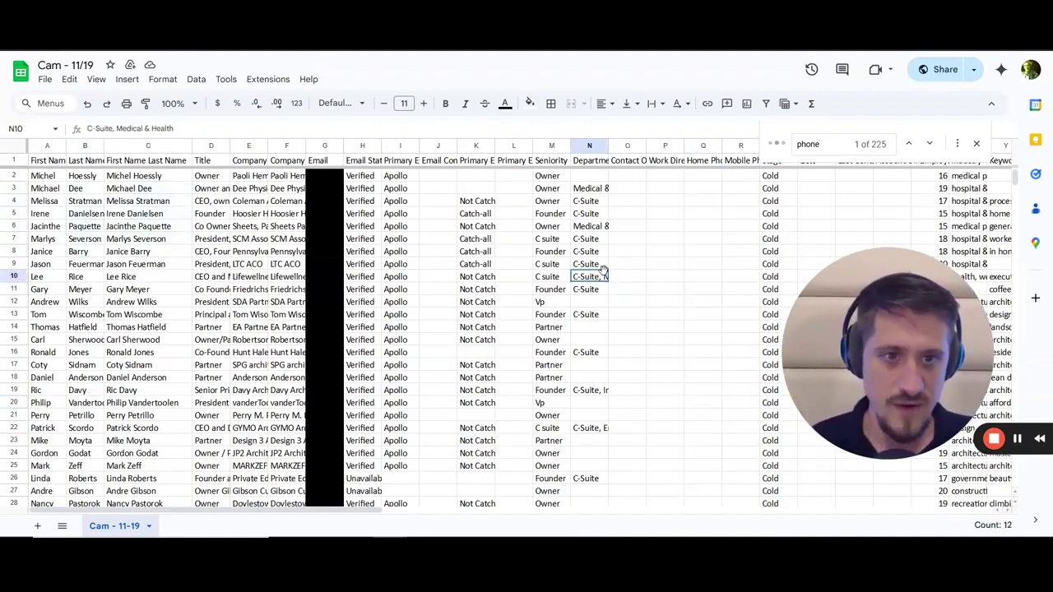
click(976, 143)
key(Escape)
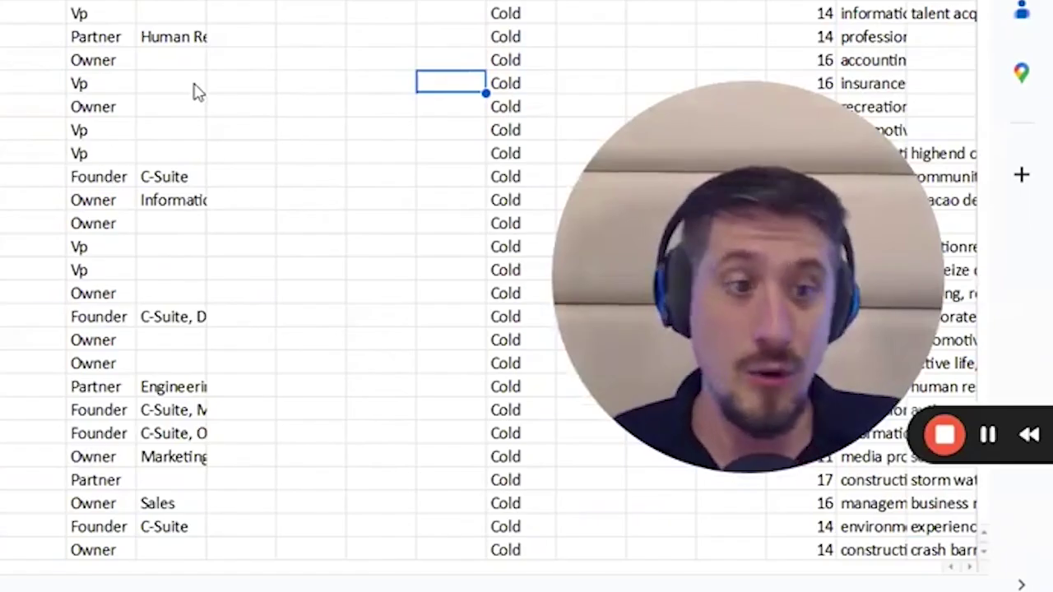
Step: Select several leads' website and corporate phone entries while moving right across columns
scroll(584, 259, right, 5)
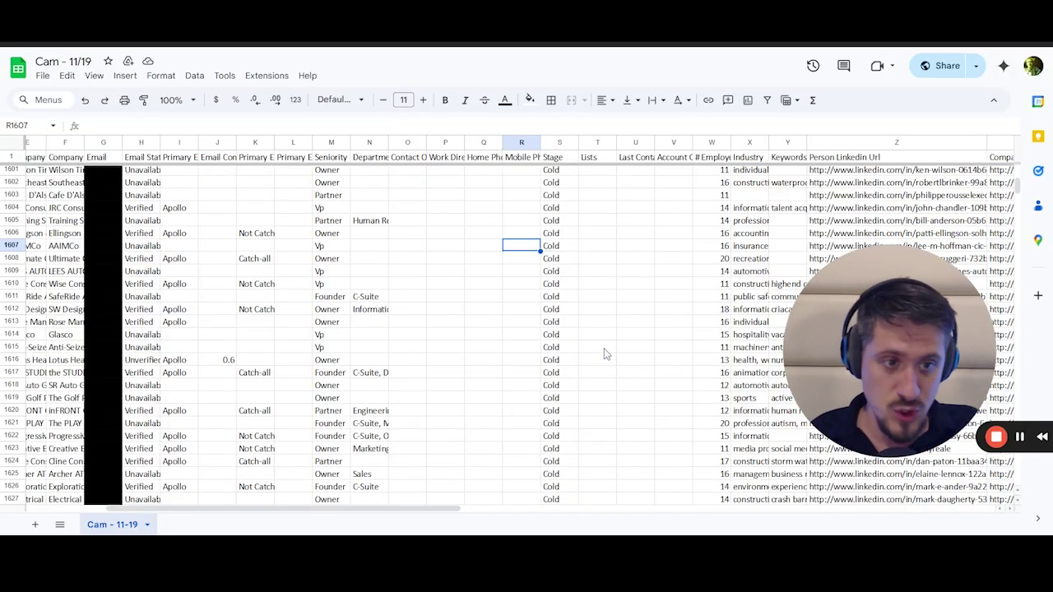
scroll(604, 354, right, 8)
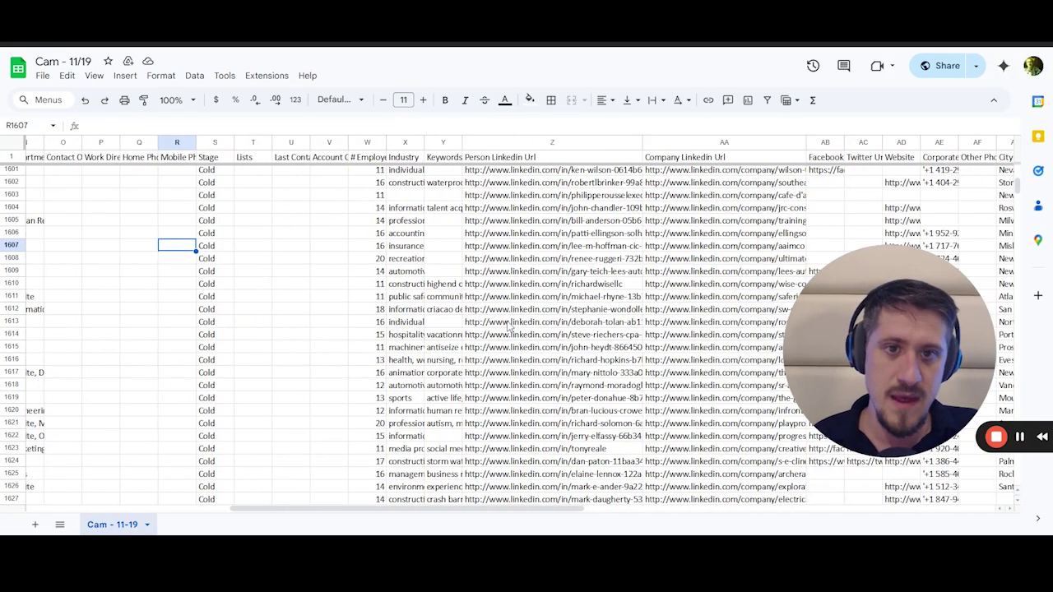
drag(530, 214, 541, 318)
scroll(567, 272, right, 4)
drag(598, 215, 602, 259)
scroll(622, 328, right, 4)
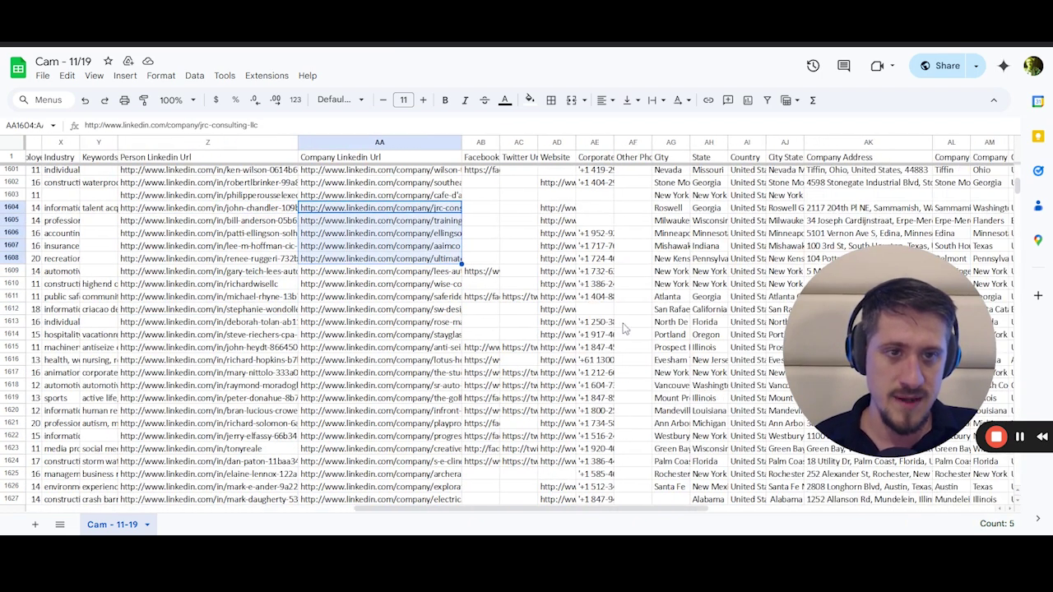
drag(558, 208, 561, 296)
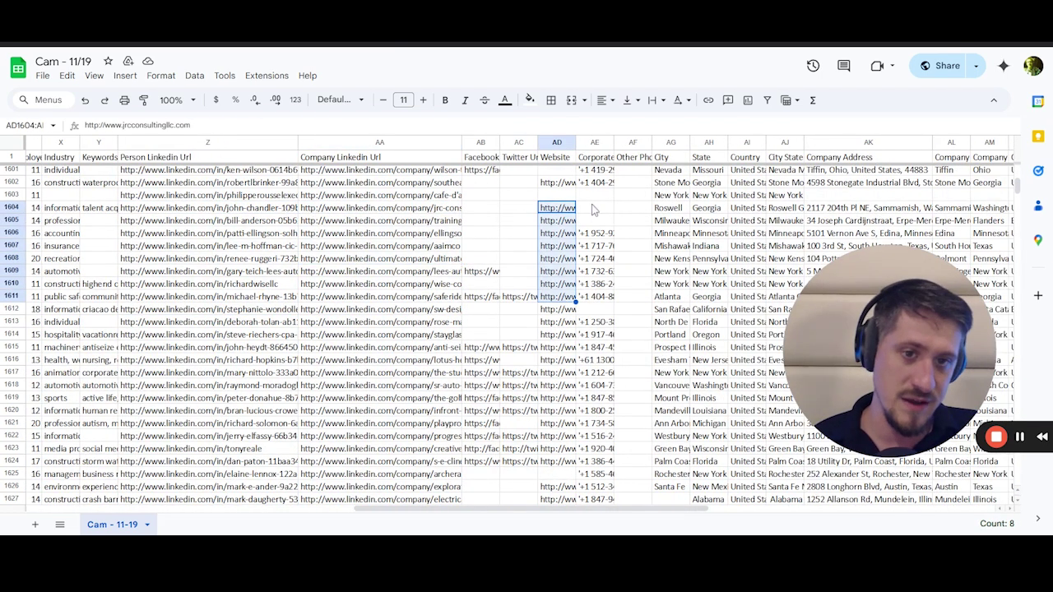
drag(595, 212, 591, 286)
Step: Review the LinkedIn, website and phone columns of the enriched lead rows
scroll(504, 232, left, 10)
scroll(504, 233, right, 10)
click(505, 233)
scroll(444, 272, right, 4)
scroll(442, 265, right, 5)
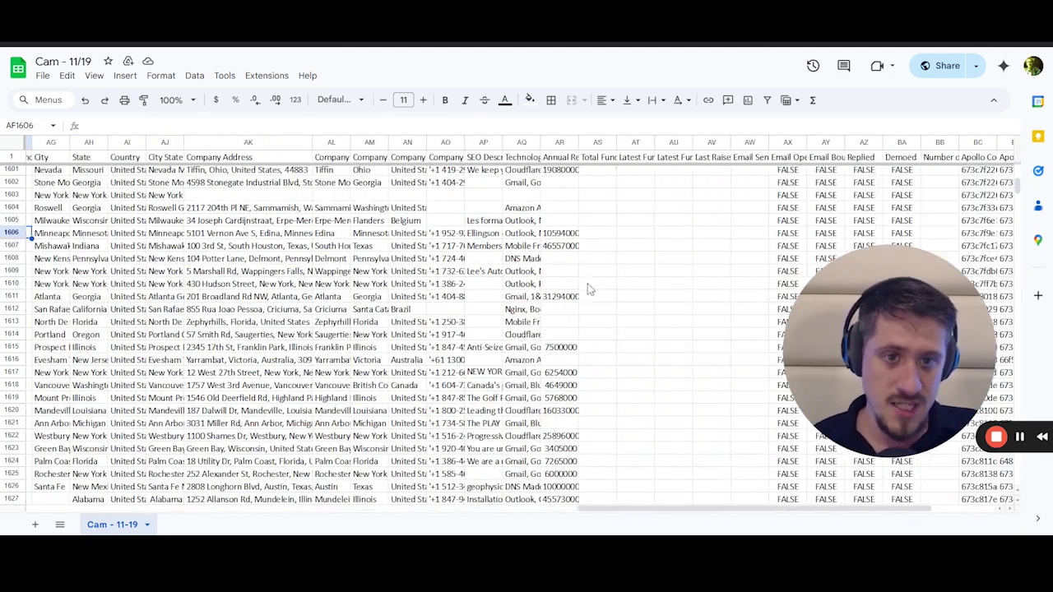
scroll(545, 277, left, 15)
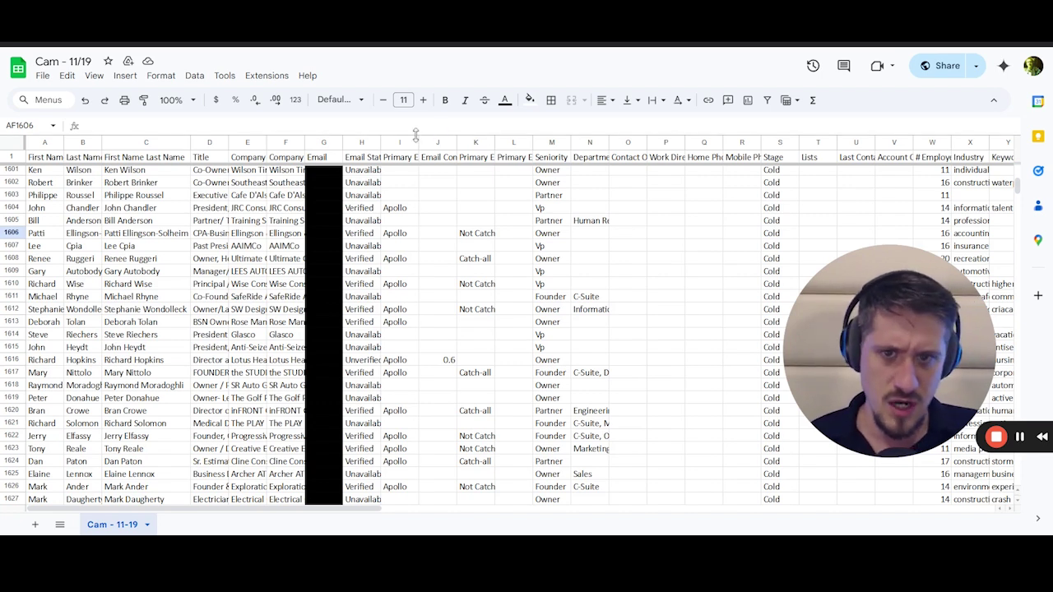
Step: Select columns J through V and dismiss their context menu without changes
drag(437, 146, 902, 167)
right_click(902, 166)
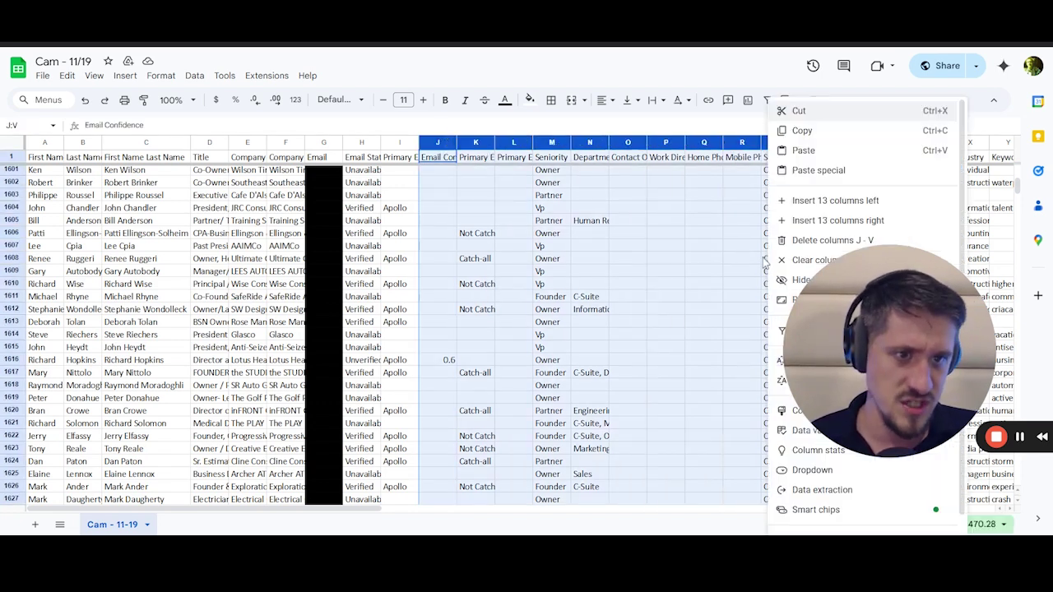
click(590, 296)
scroll(598, 320, right, 3)
scroll(598, 320, right, 10)
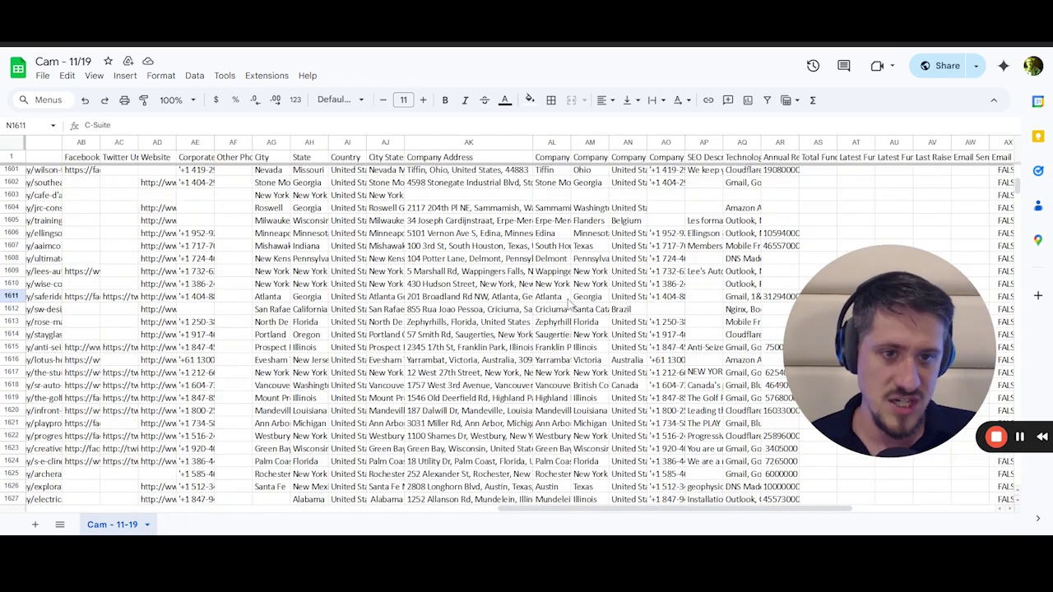
Step: Select several leads' Technologies and Company Address cells, then return to Apollo People search
drag(740, 194, 742, 385)
drag(469, 195, 469, 361)
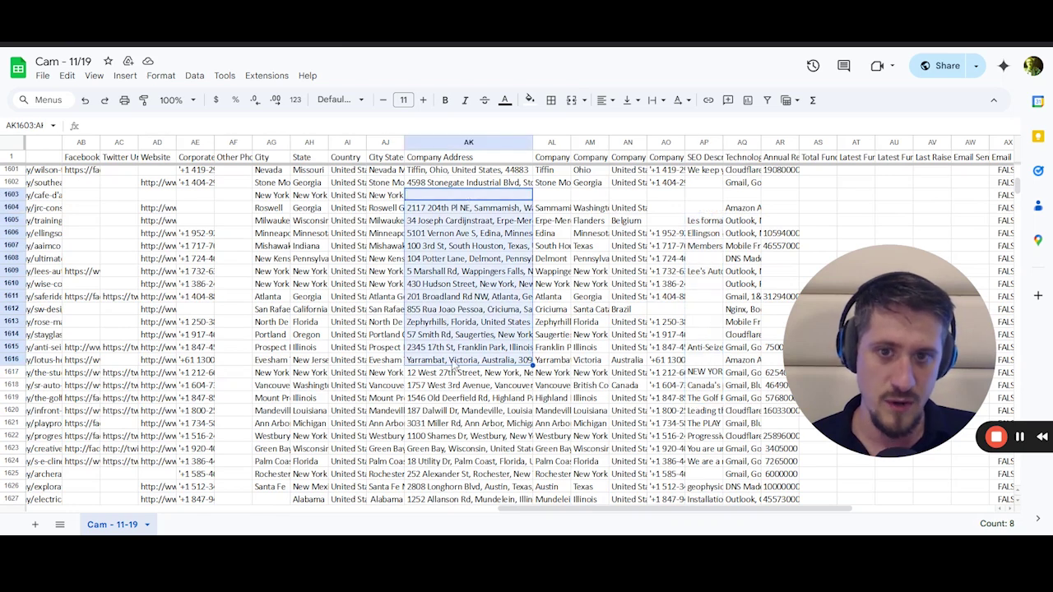
scroll(355, 317, left, 15)
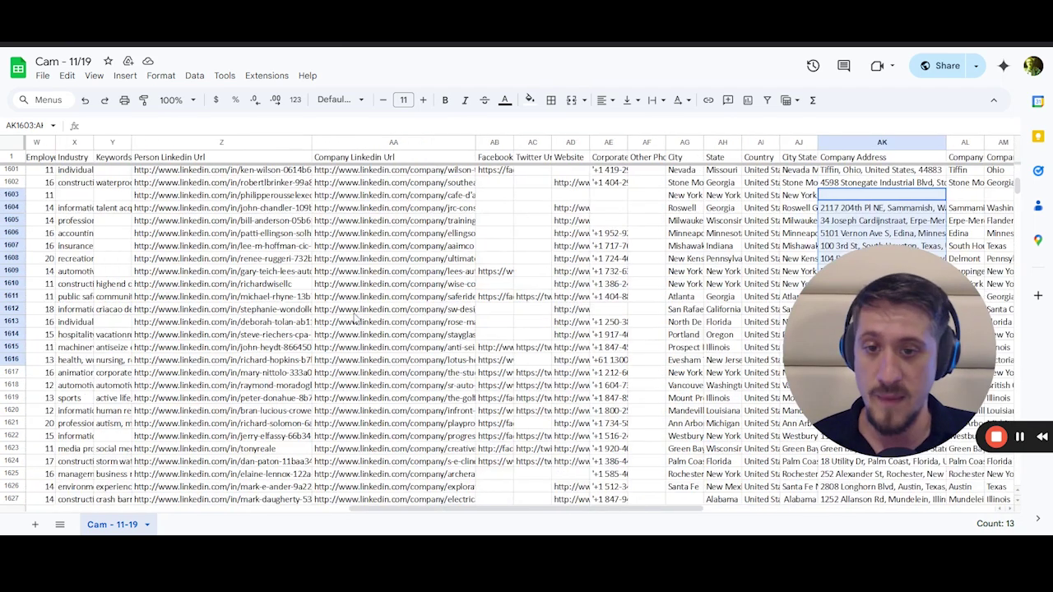
scroll(355, 317, left, 10)
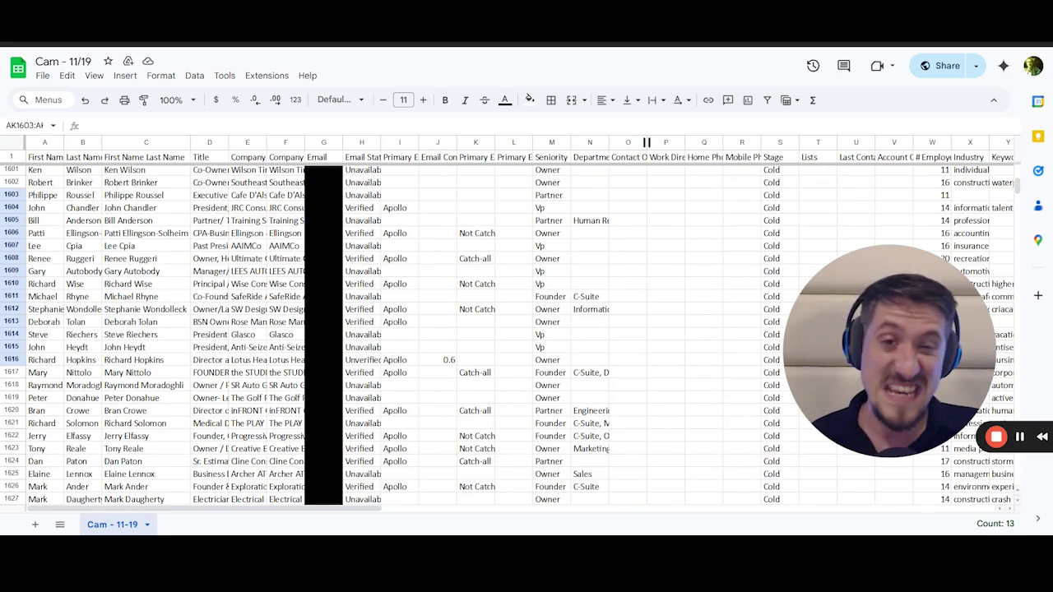
key(ctrl+Left)
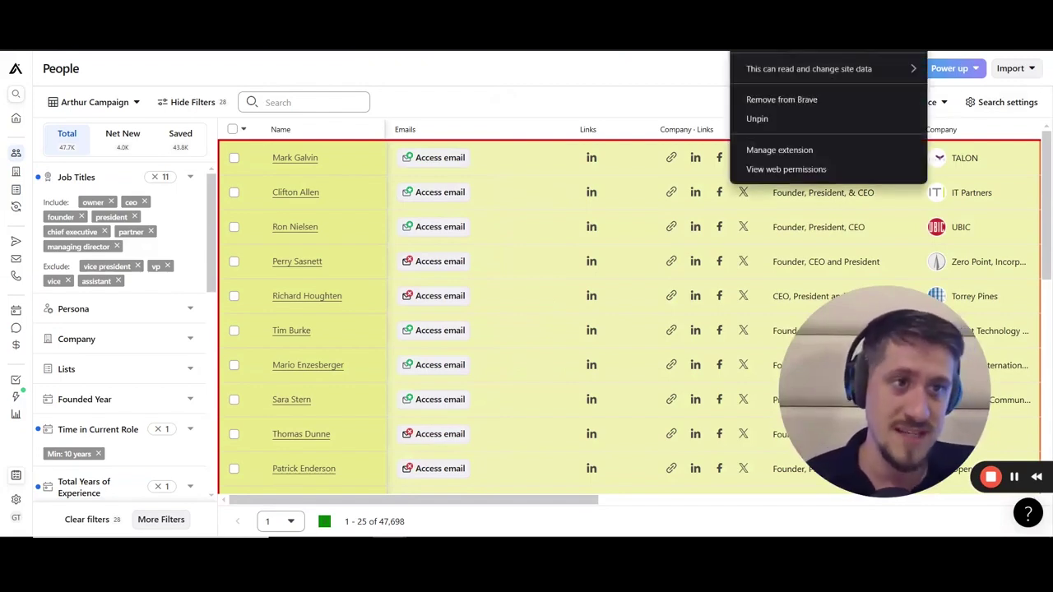
Step: Close the extension menu and bring the scraper's 25 collected rows back into view
click(586, 111)
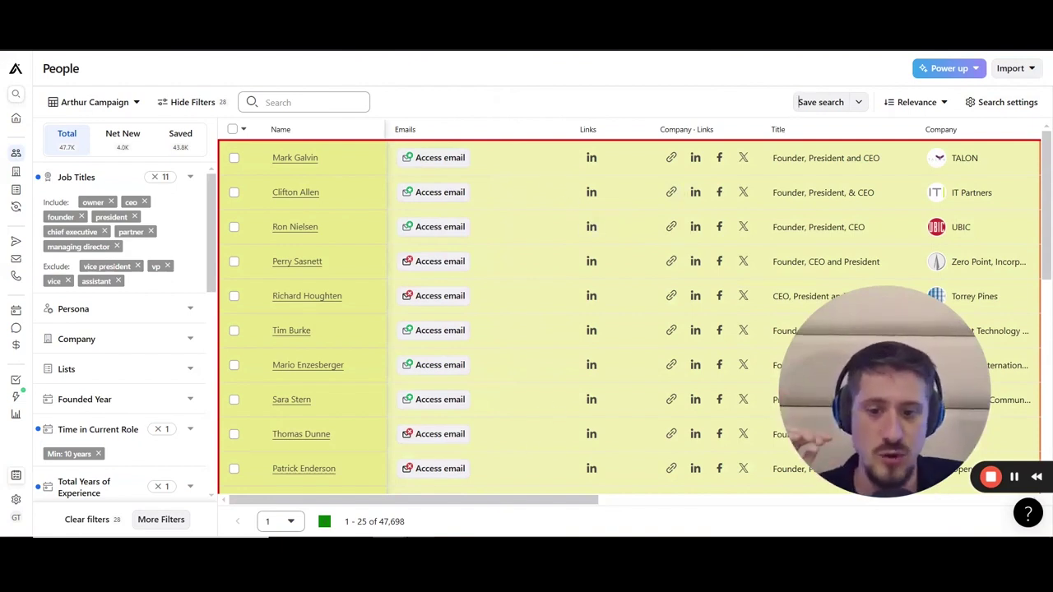
click(428, 448)
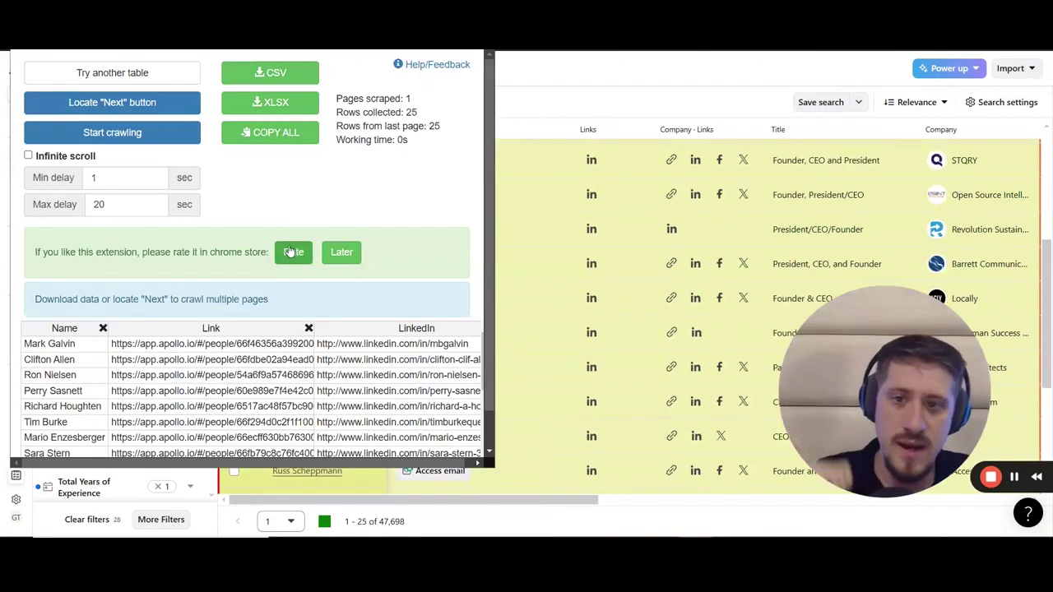
scroll(421, 212, down, 1)
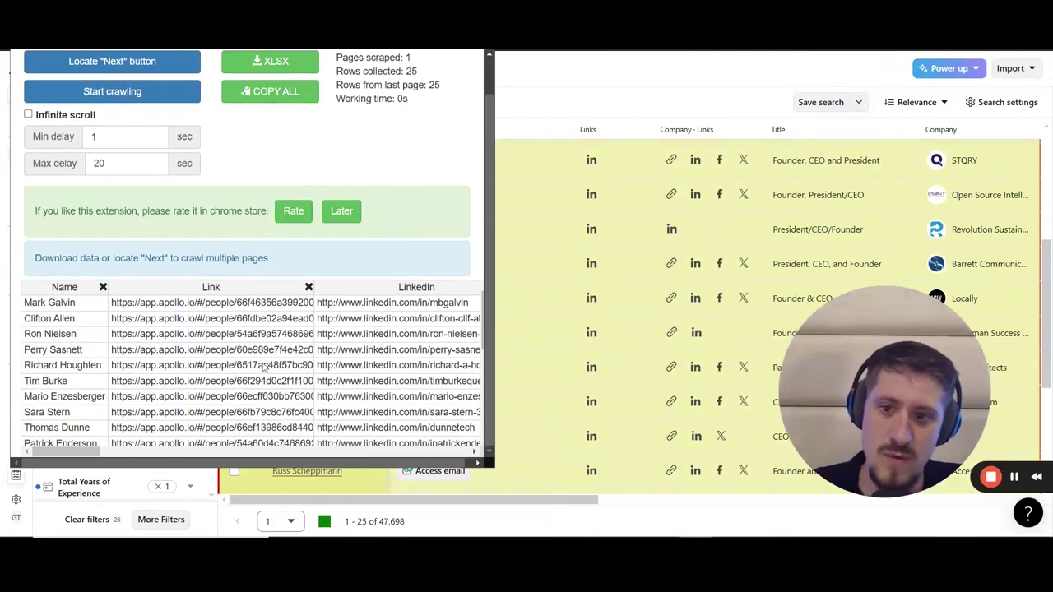
scroll(241, 391, down, 7)
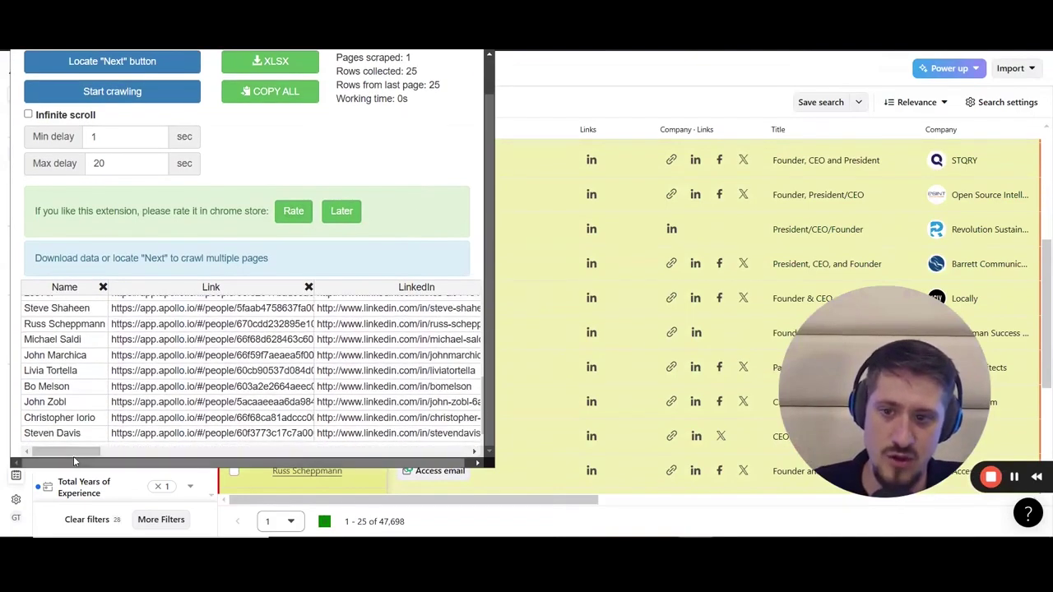
drag(72, 457, 73, 457)
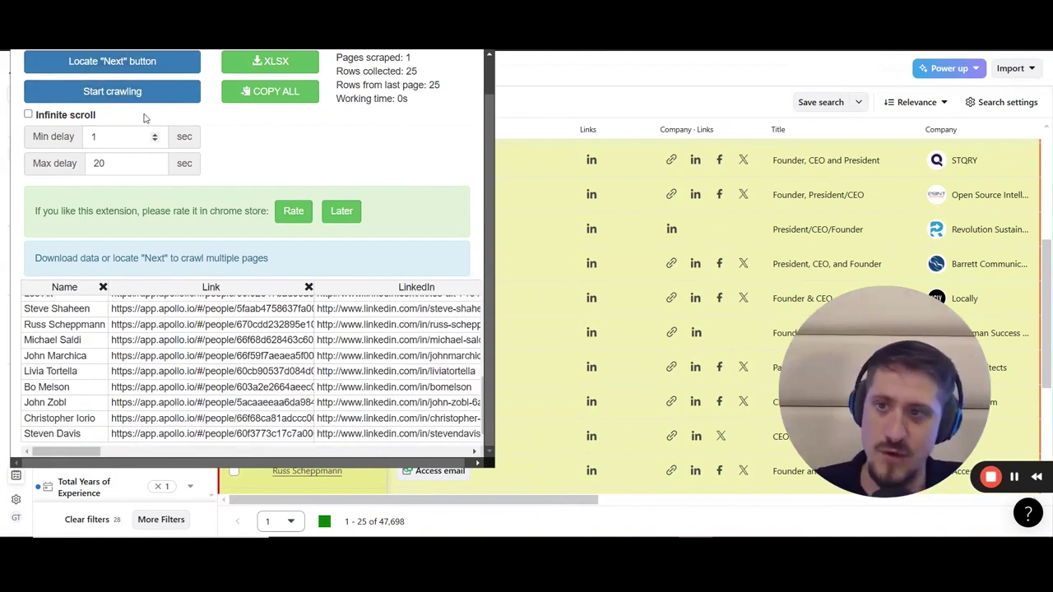
scroll(107, 103, up, 1)
Step: Mark Apollo's next-page arrow as the Next button and crawl the result pages
click(93, 101)
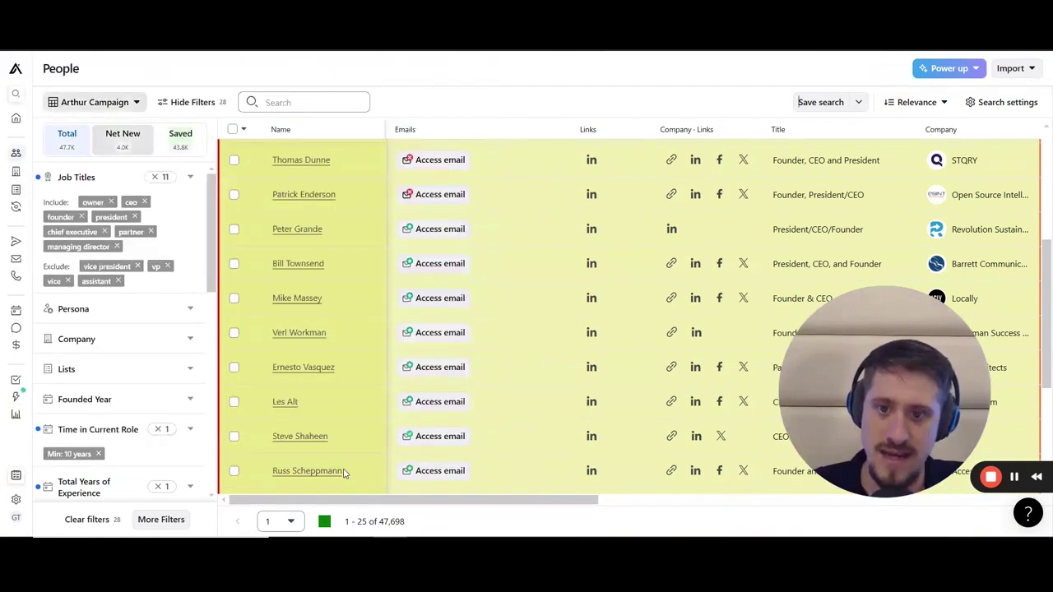
click(324, 521)
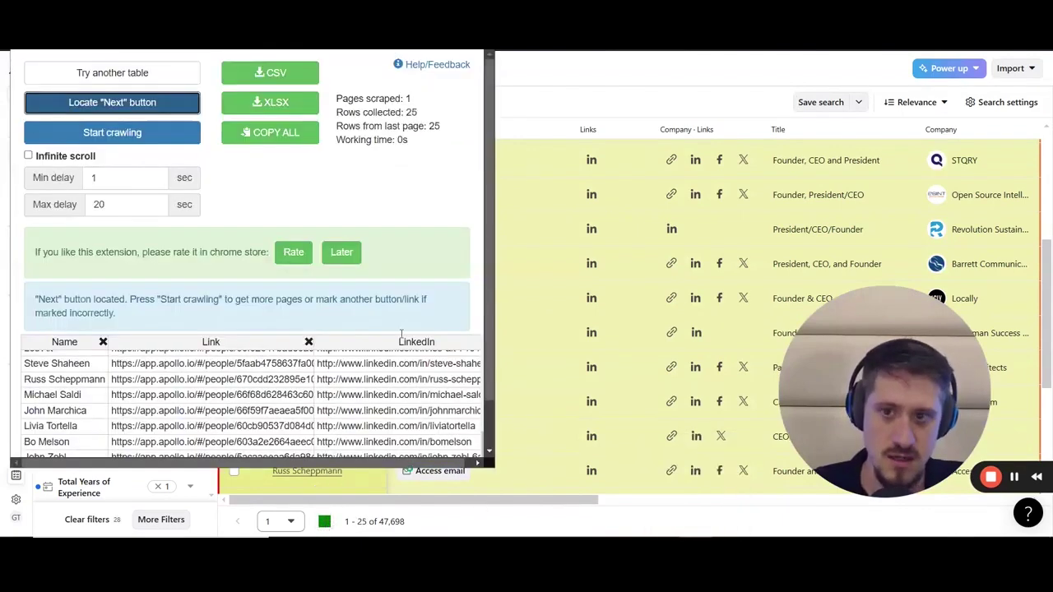
click(112, 133)
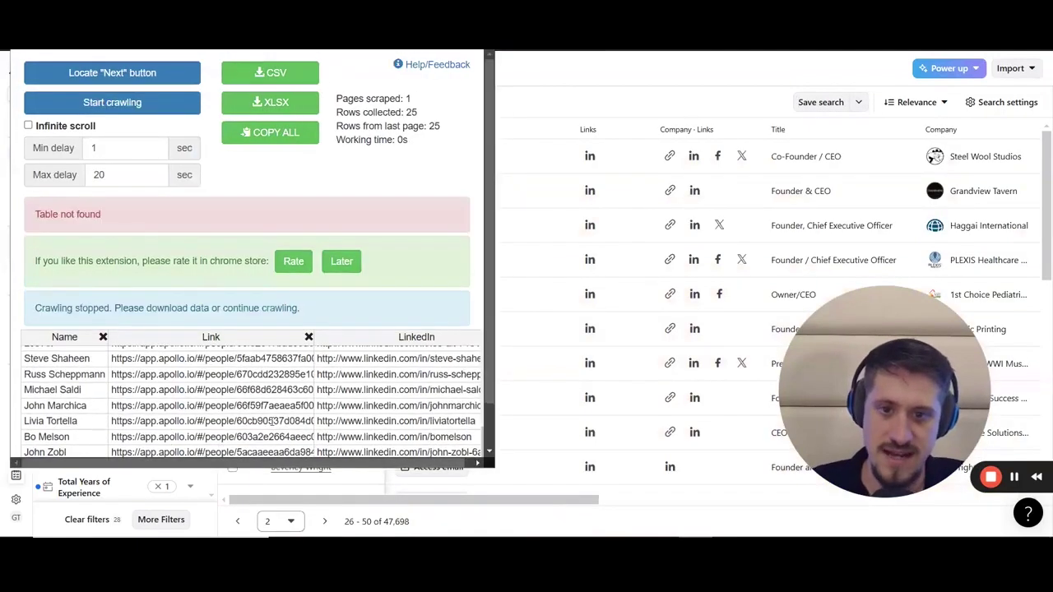
scroll(265, 407, down, 1)
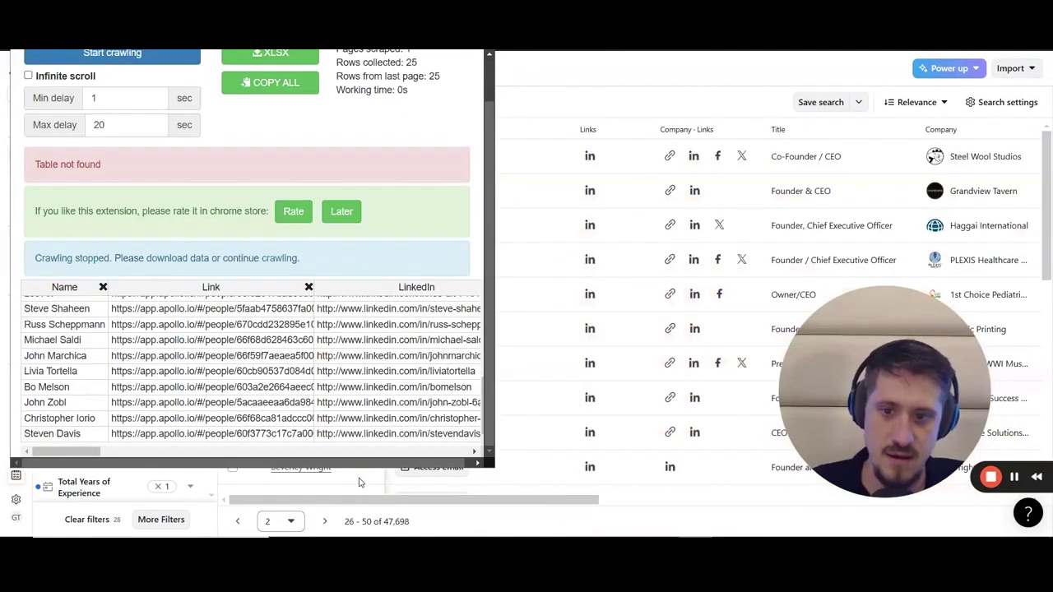
scroll(119, 160, up, 2)
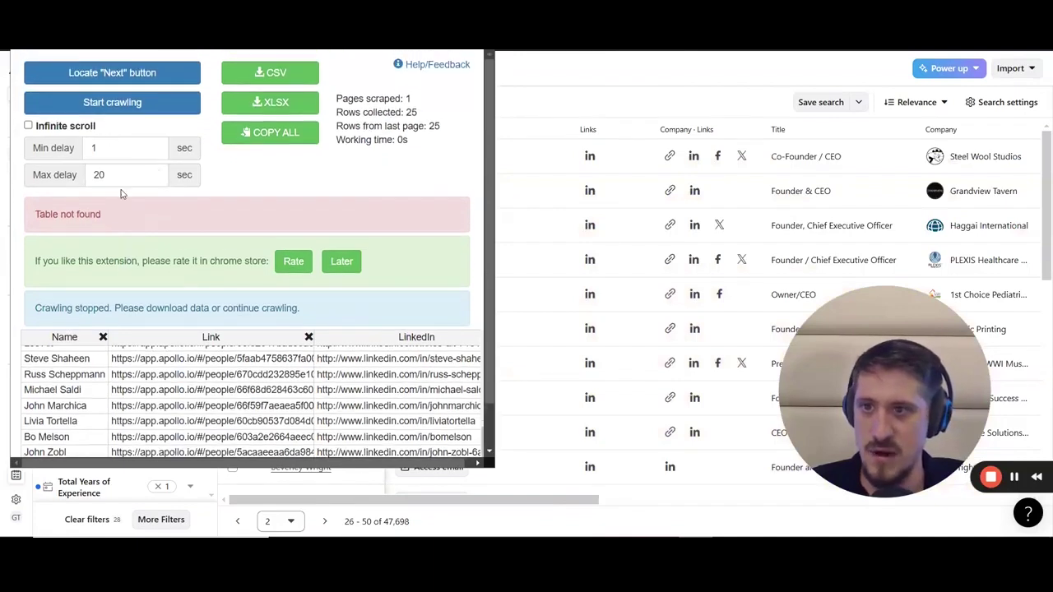
click(112, 102)
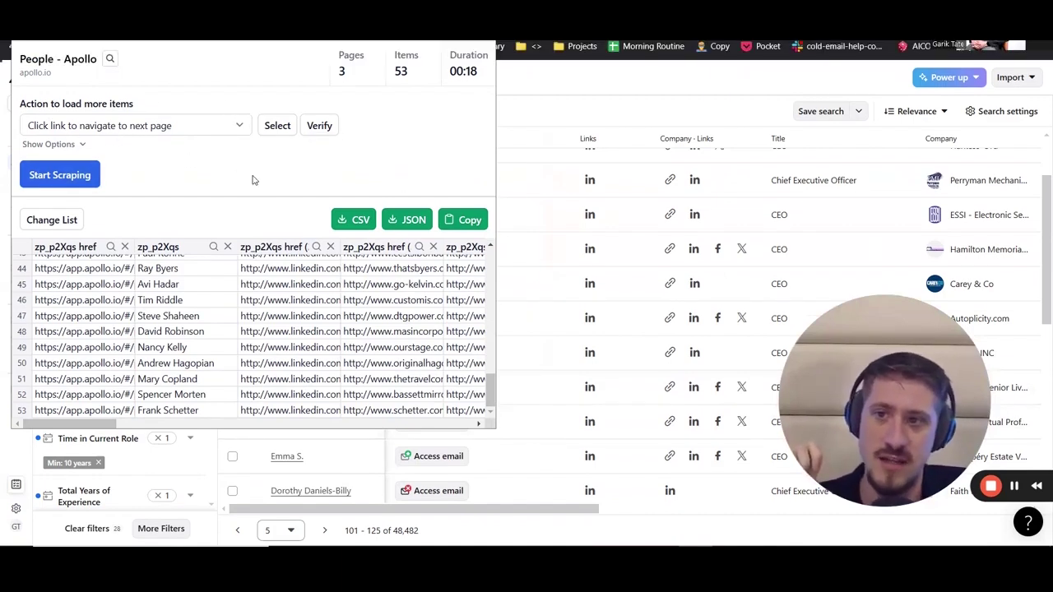
Step: Scrape the People results table with Easy Scraper, stop at 81 rows, and close it
click(276, 126)
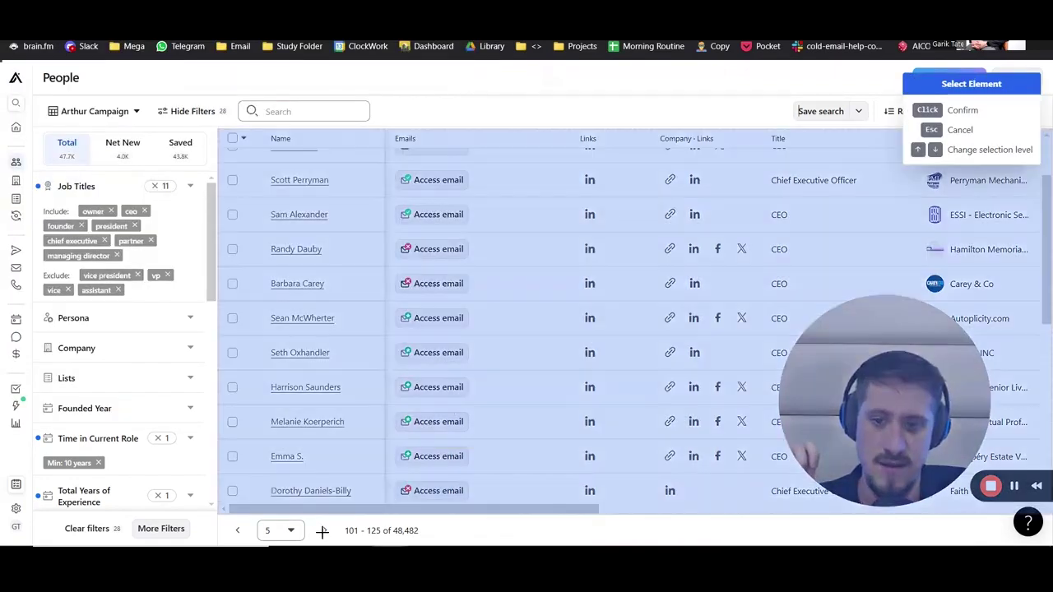
click(566, 432)
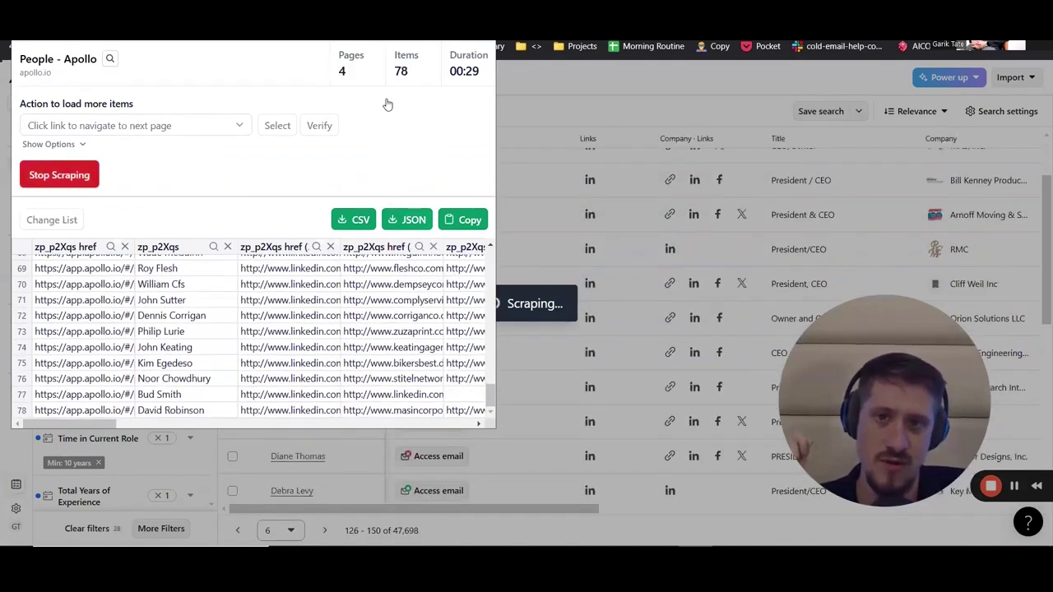
click(78, 172)
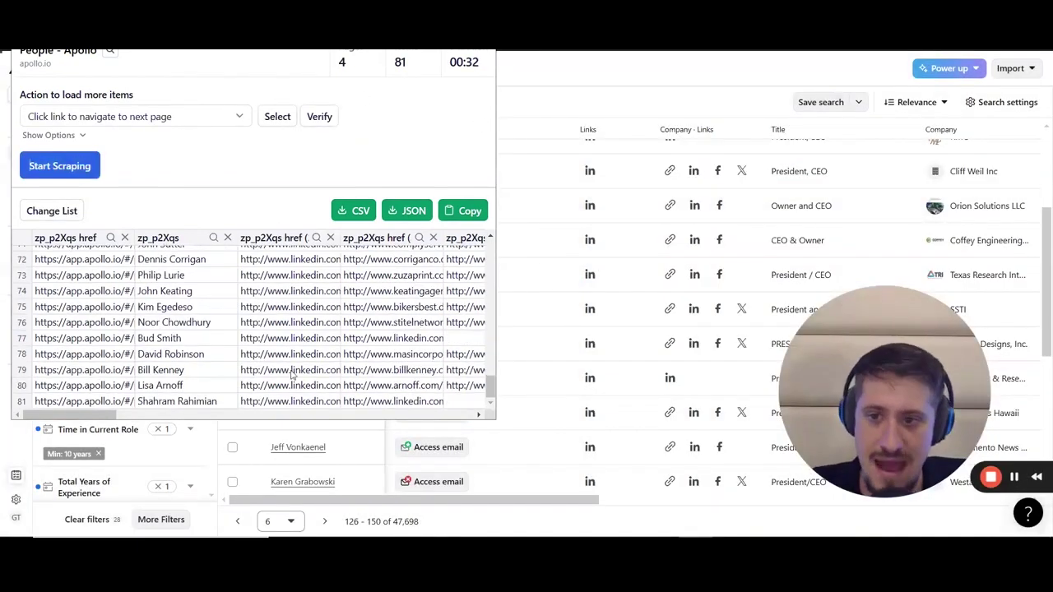
click(563, 275)
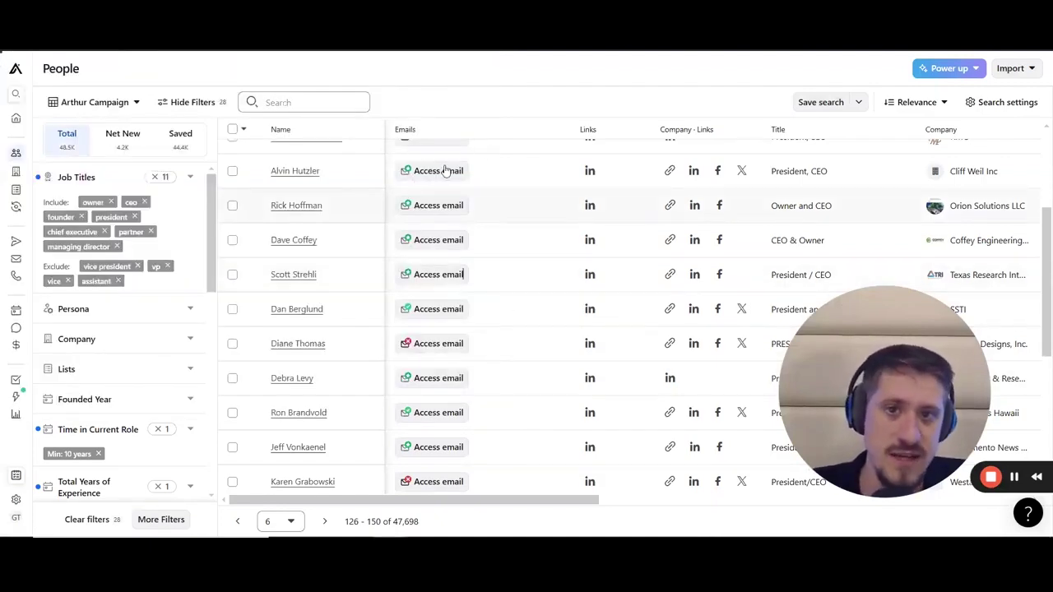
scroll(422, 195, up, 3)
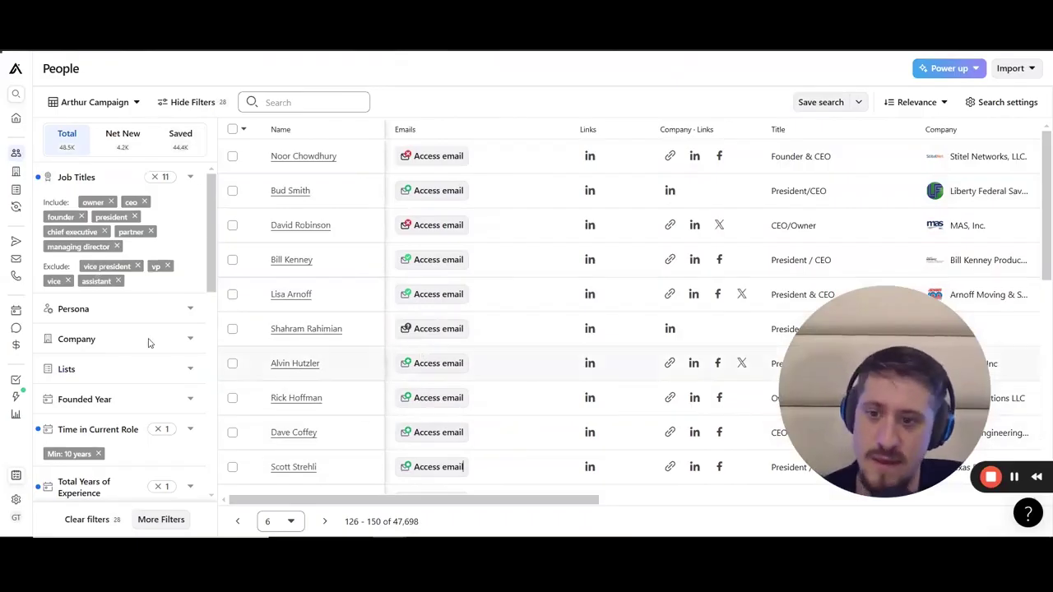
scroll(119, 352, down, 3)
scroll(136, 385, up, 3)
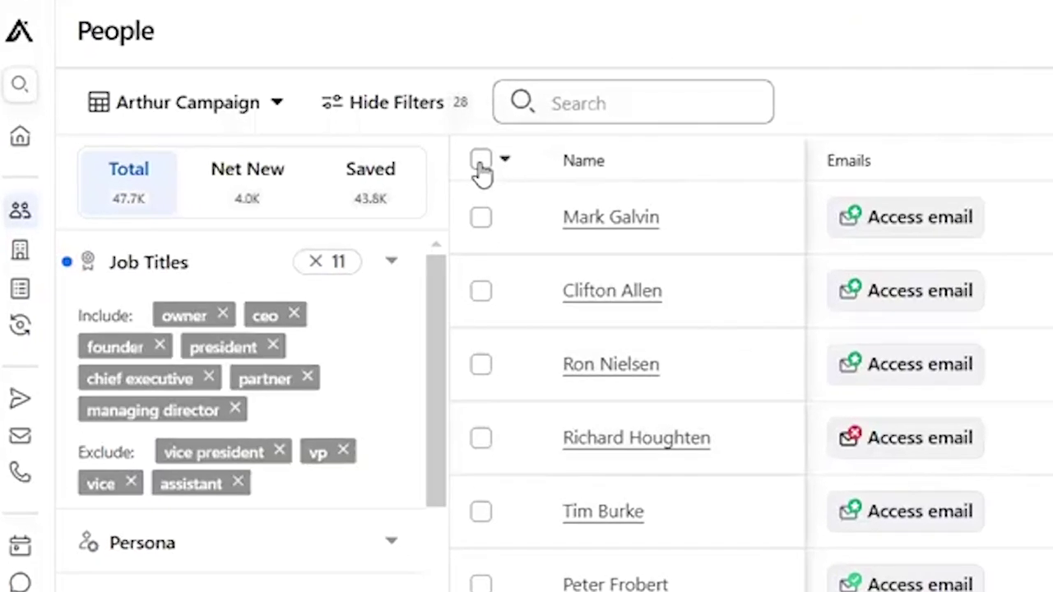
click(480, 163)
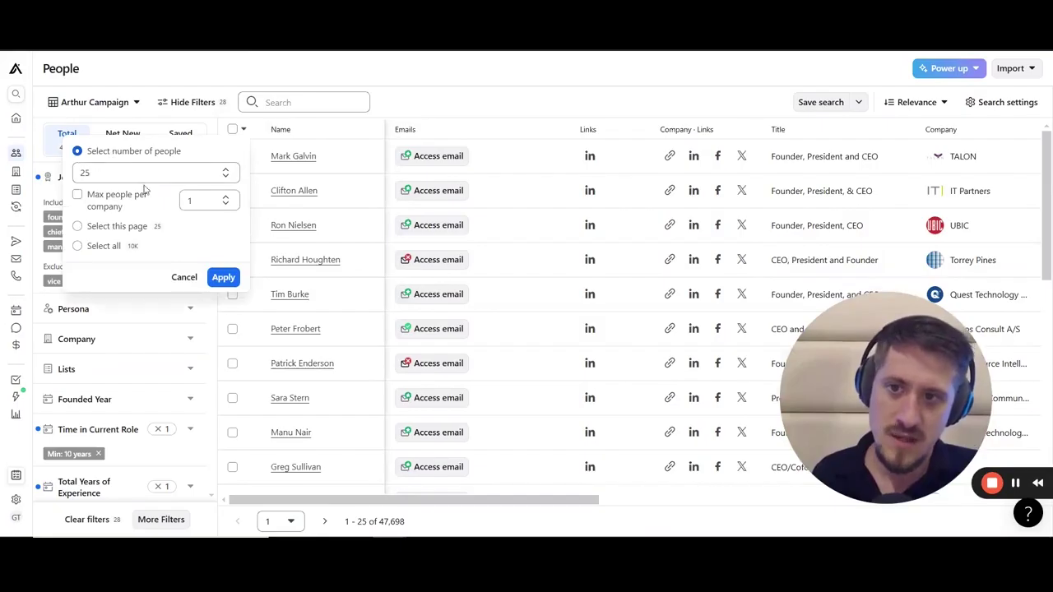
Step: Dismiss the bulk selection options and drag-select text on the page
click(610, 79)
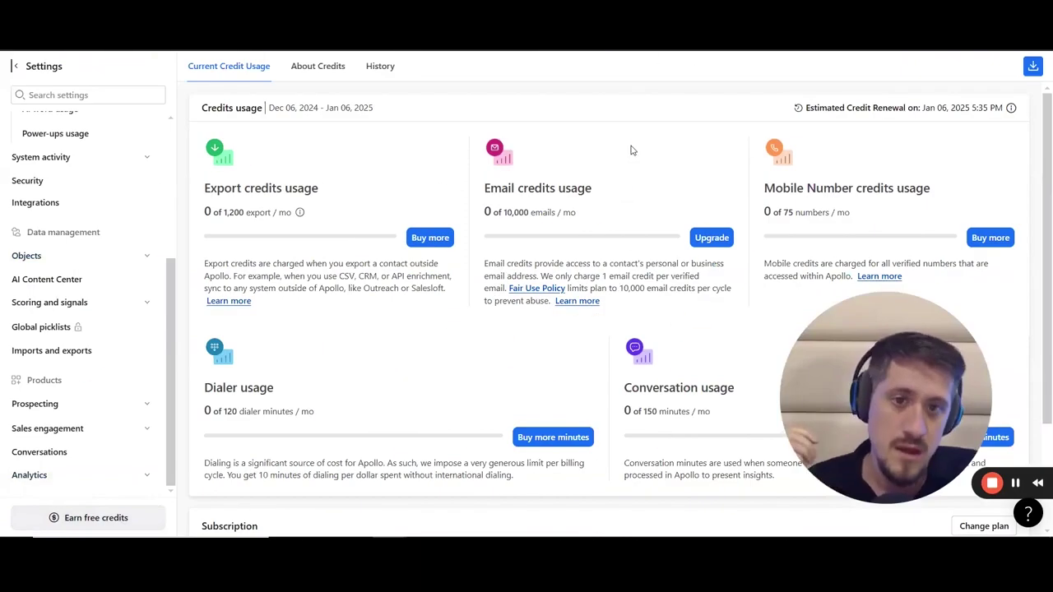
mouse_move(627, 132)
mouse_down()
mouse_move(538, 123)
mouse_move(464, 155)
mouse_up()
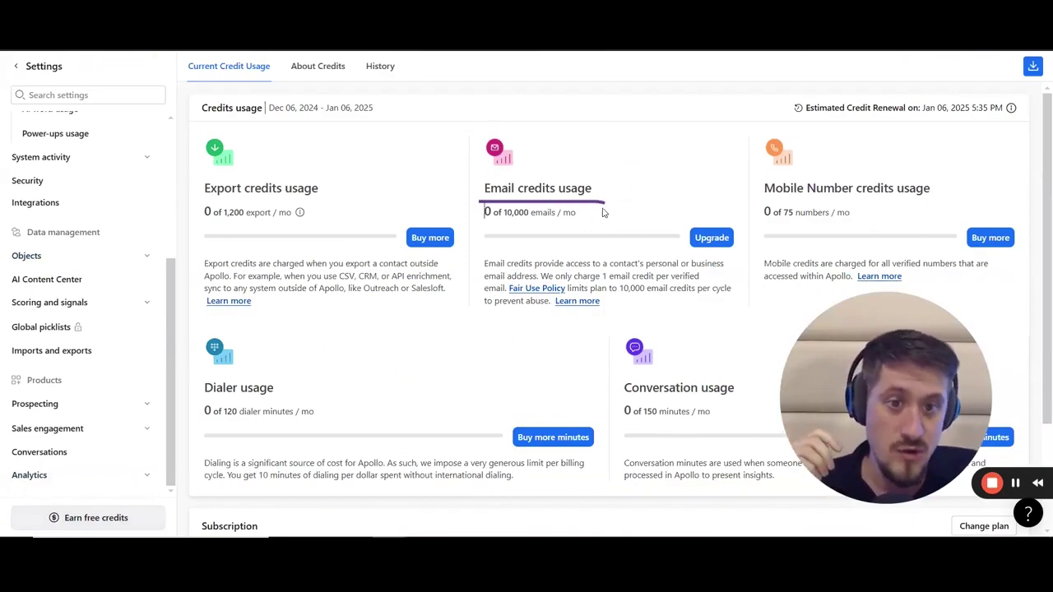
drag(504, 220, 578, 220)
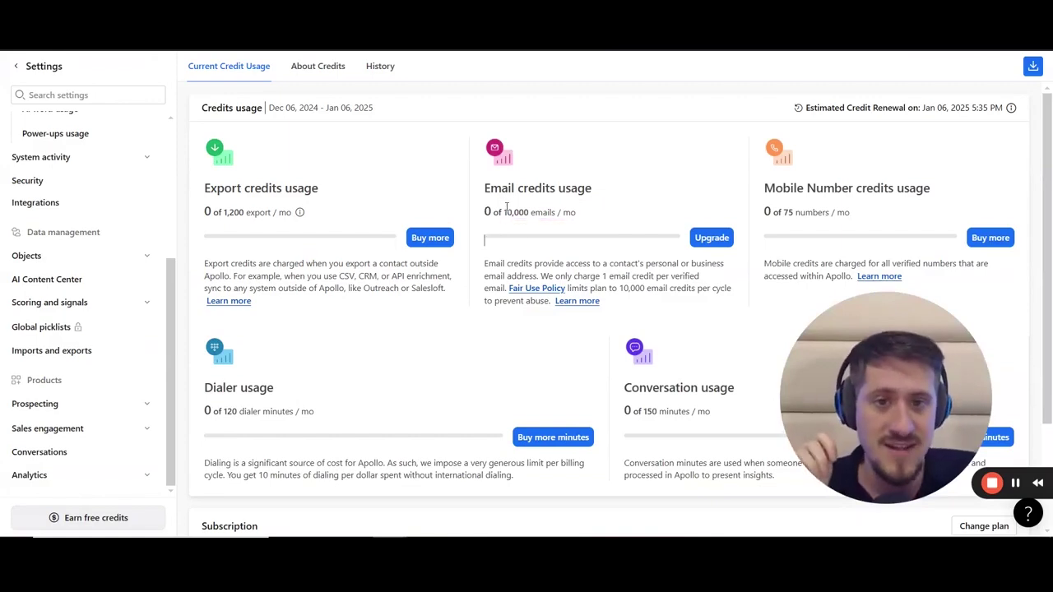
mouse_move(504, 203)
mouse_down()
mouse_move(476, 210)
mouse_move(502, 227)
mouse_up()
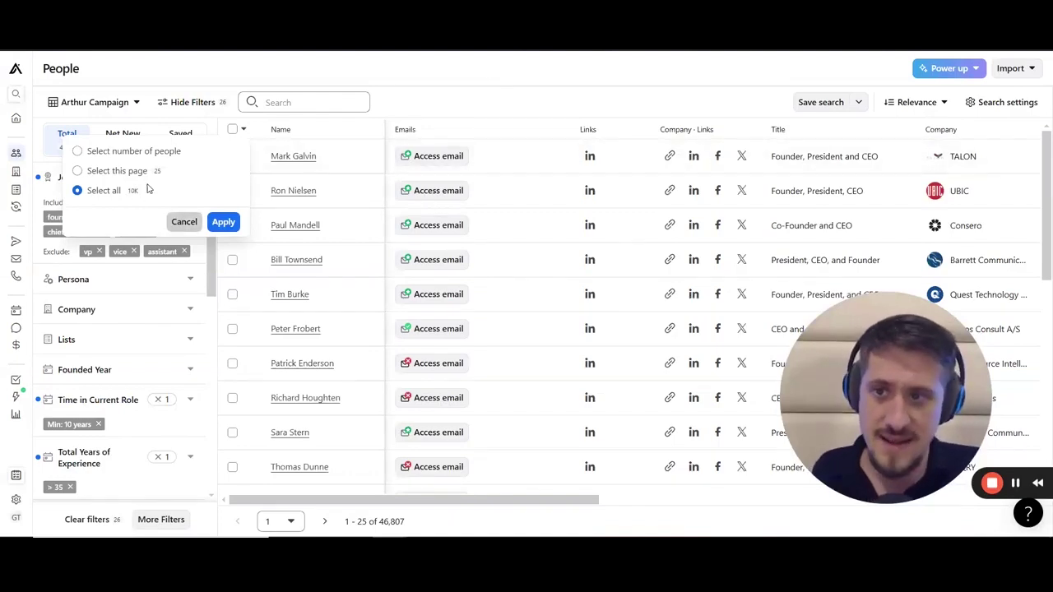
Step: Select all 3,959 remaining people through the header checkbox's Select all option
click(184, 221)
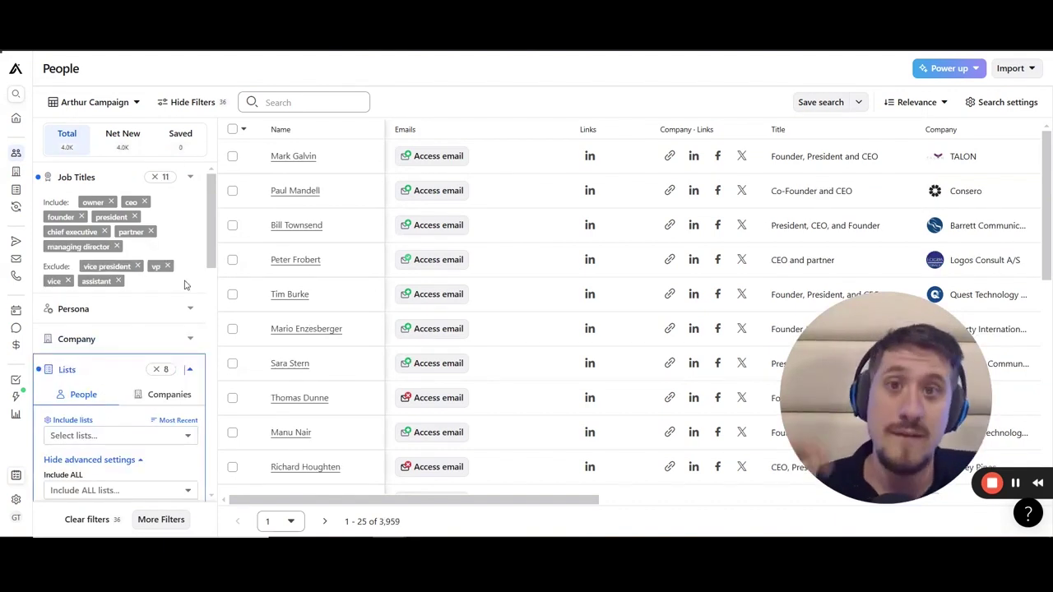
scroll(185, 284, down, 3)
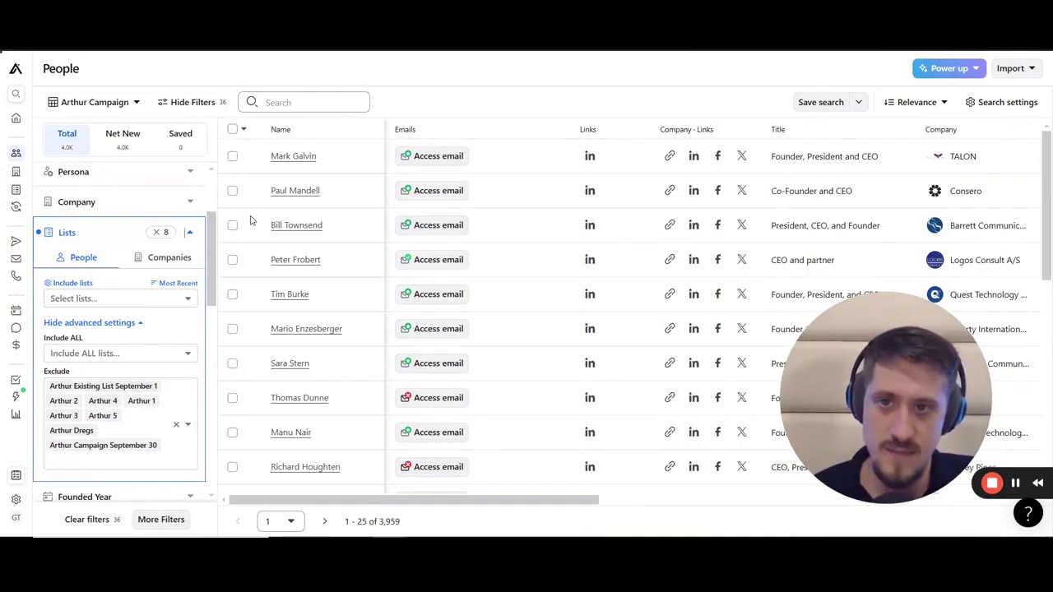
click(242, 129)
click(78, 246)
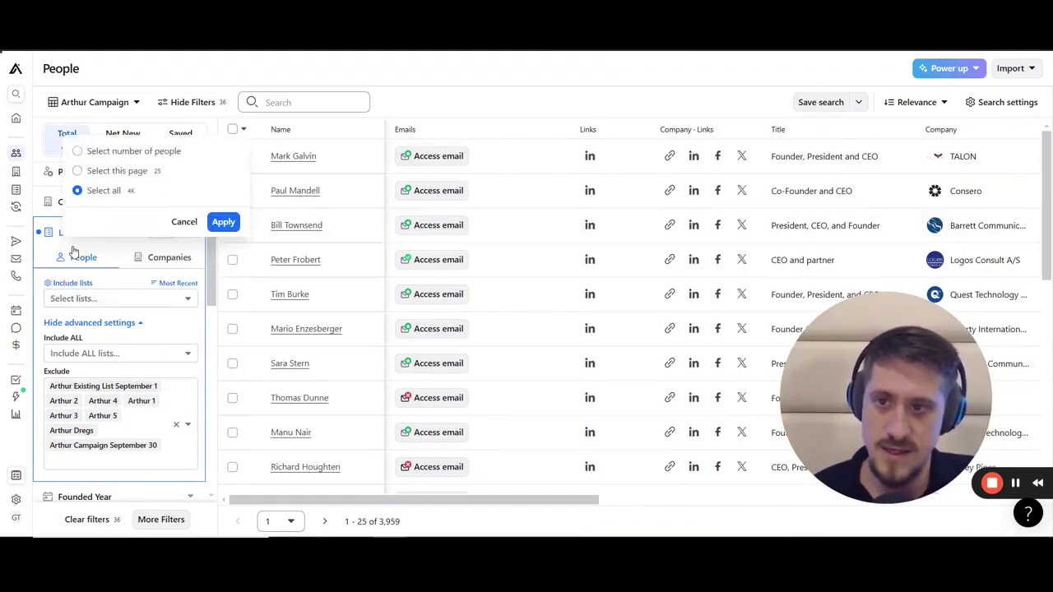
click(222, 224)
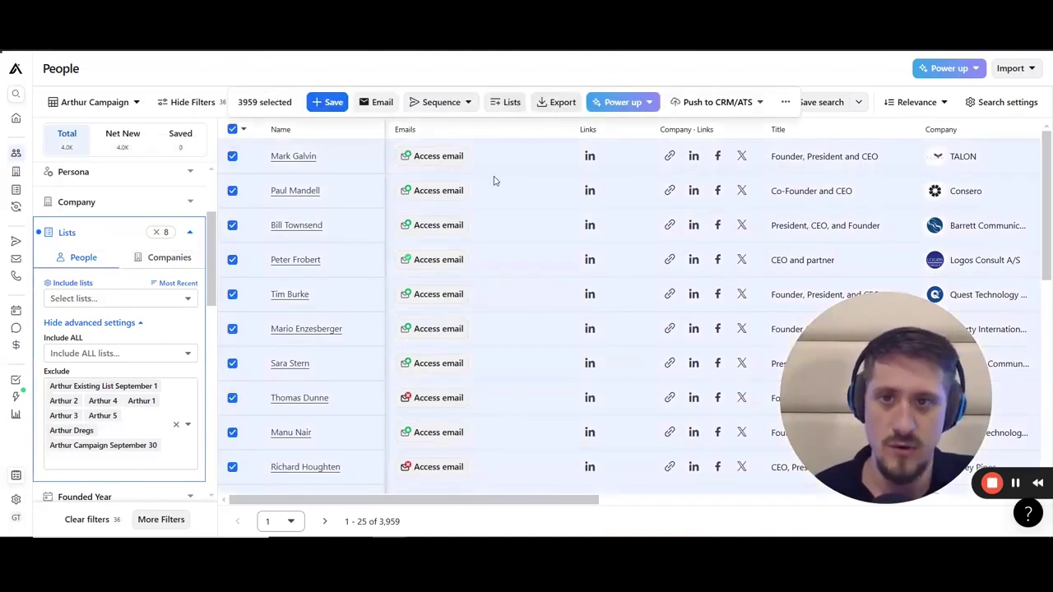
Step: Begin saving the selection, including contacts with unverified and missing emails
click(327, 102)
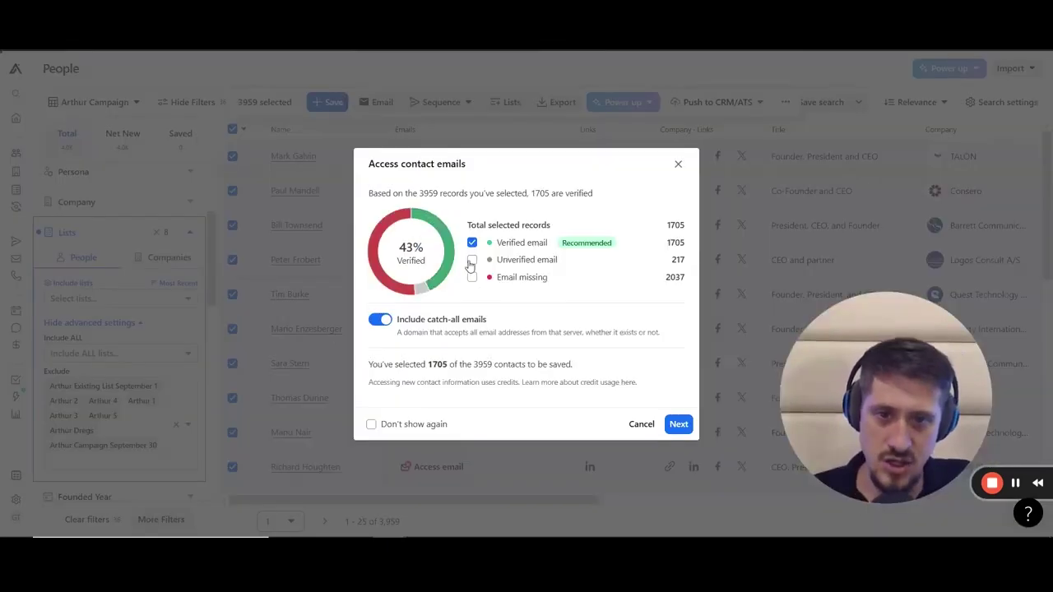
click(471, 260)
click(471, 258)
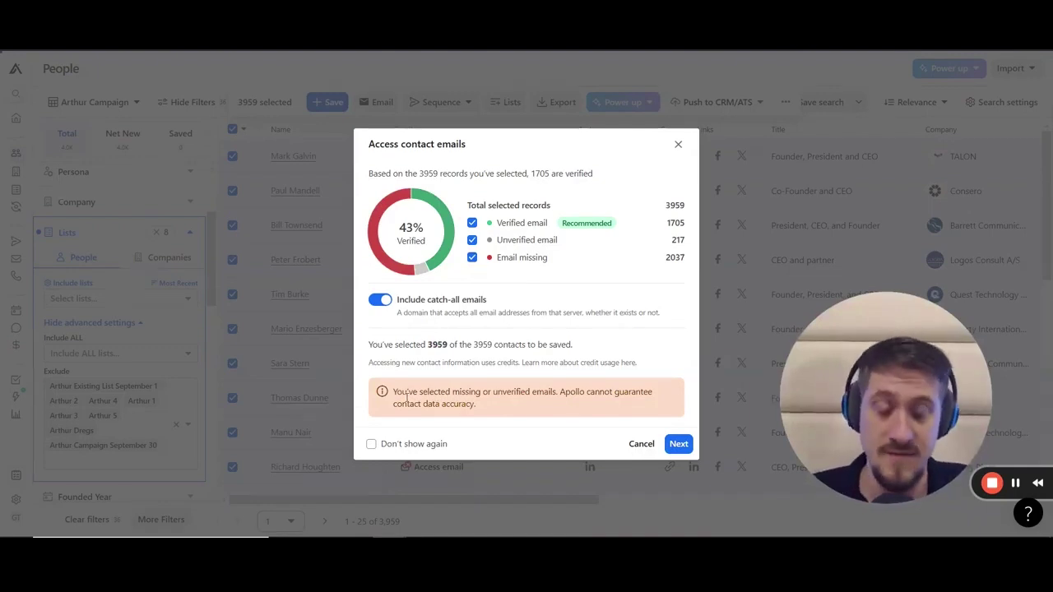
click(676, 444)
Step: Create the new list 'Arthur 6' and save the selected contacts to it
click(397, 211)
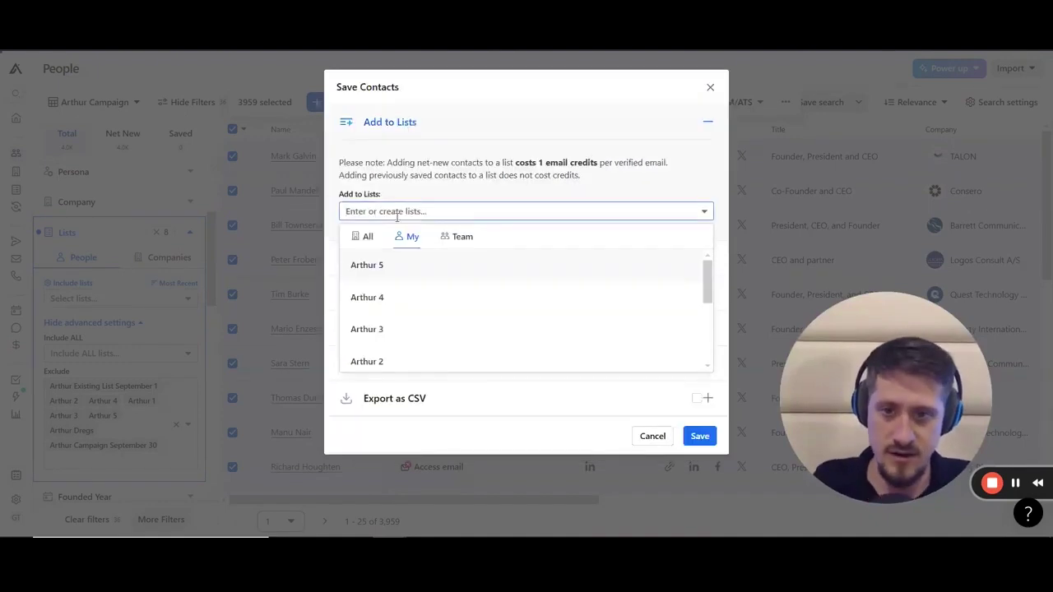
text(Arthur )
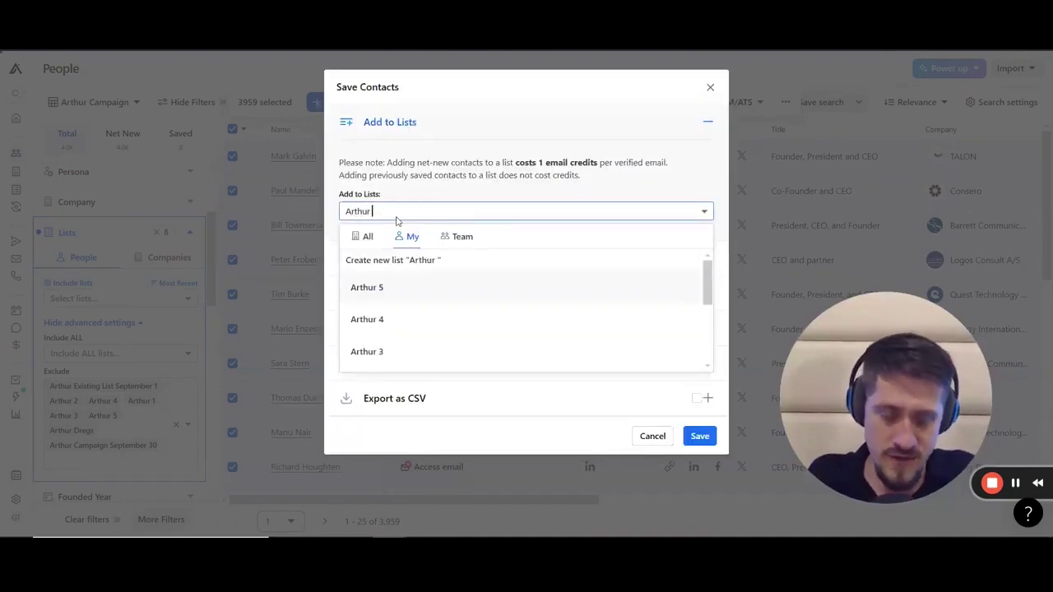
text(6)
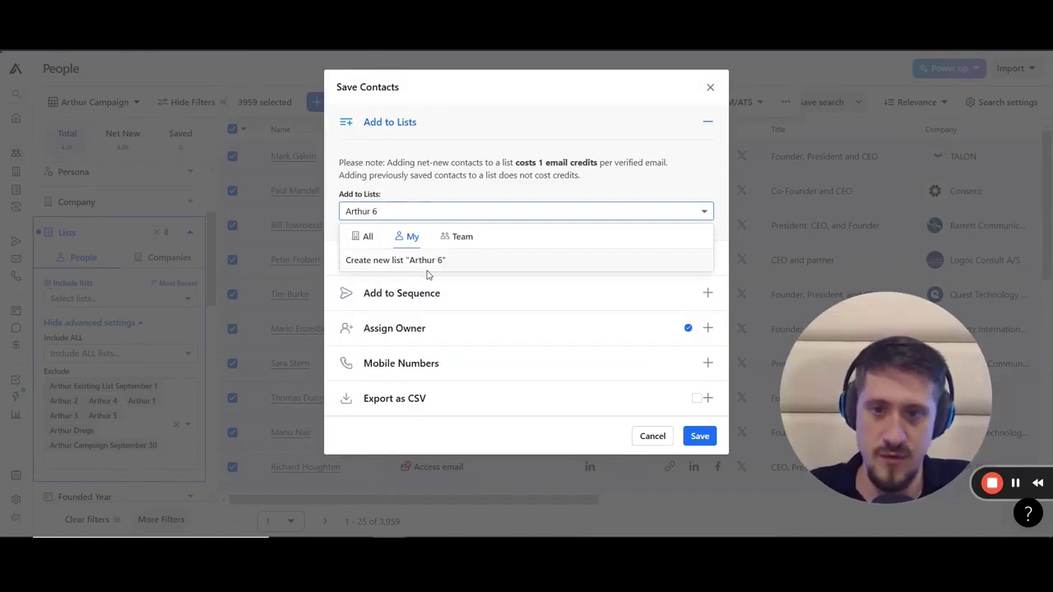
click(416, 271)
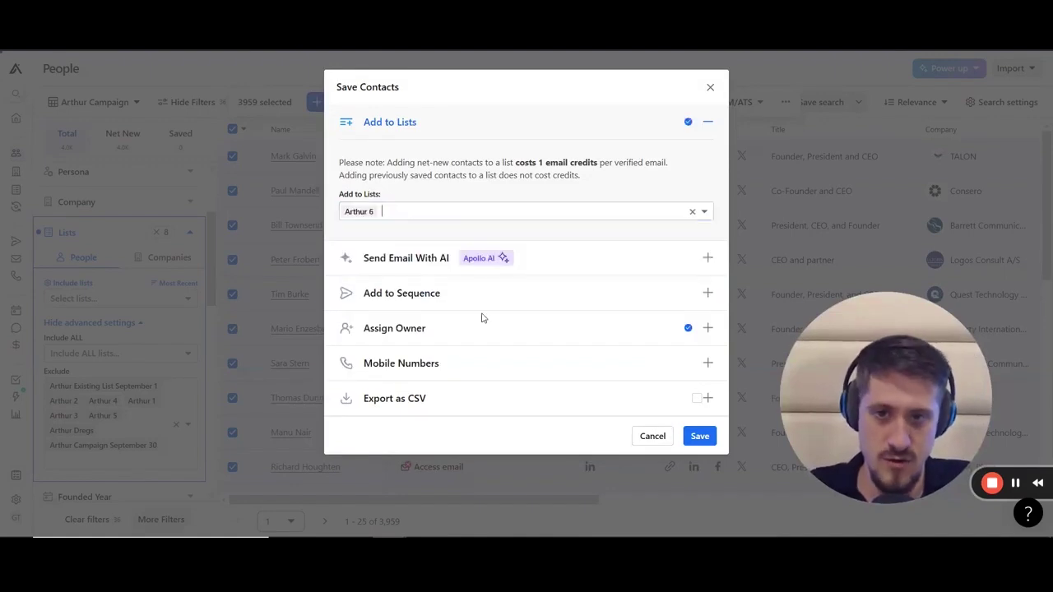
click(699, 436)
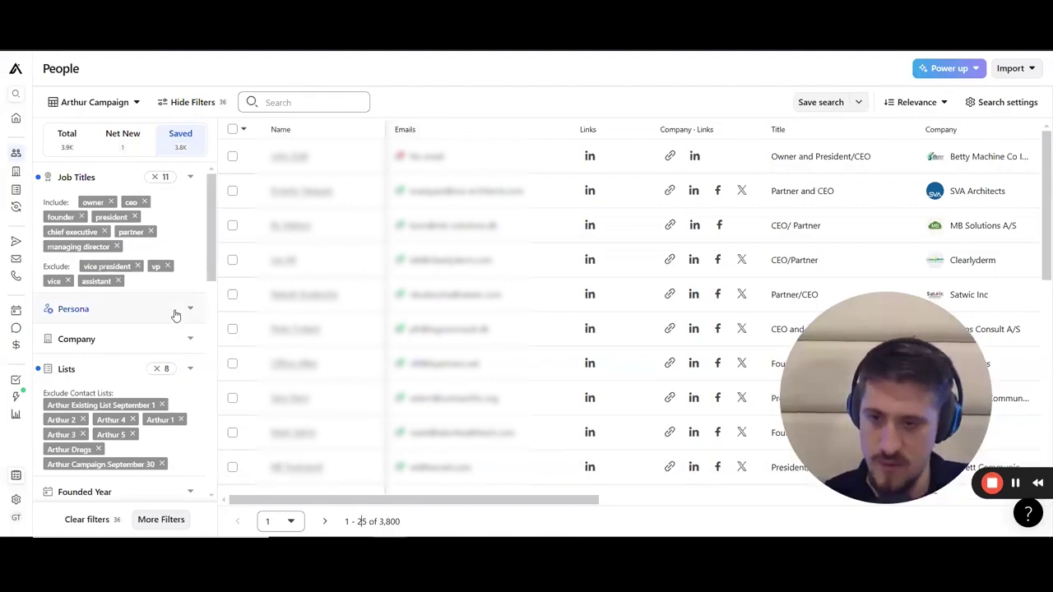
Step: Clear the Exclude Contact Lists entries so the search widens back to 47,490 contacts
scroll(176, 309, down, 1)
scroll(184, 309, up, 1)
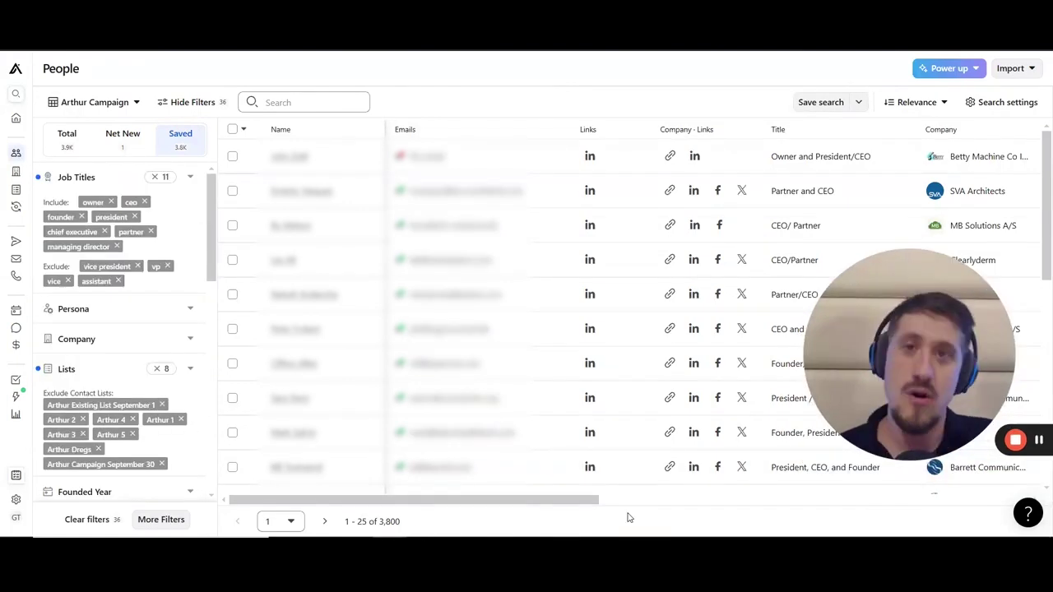
double_click(395, 520)
click(430, 521)
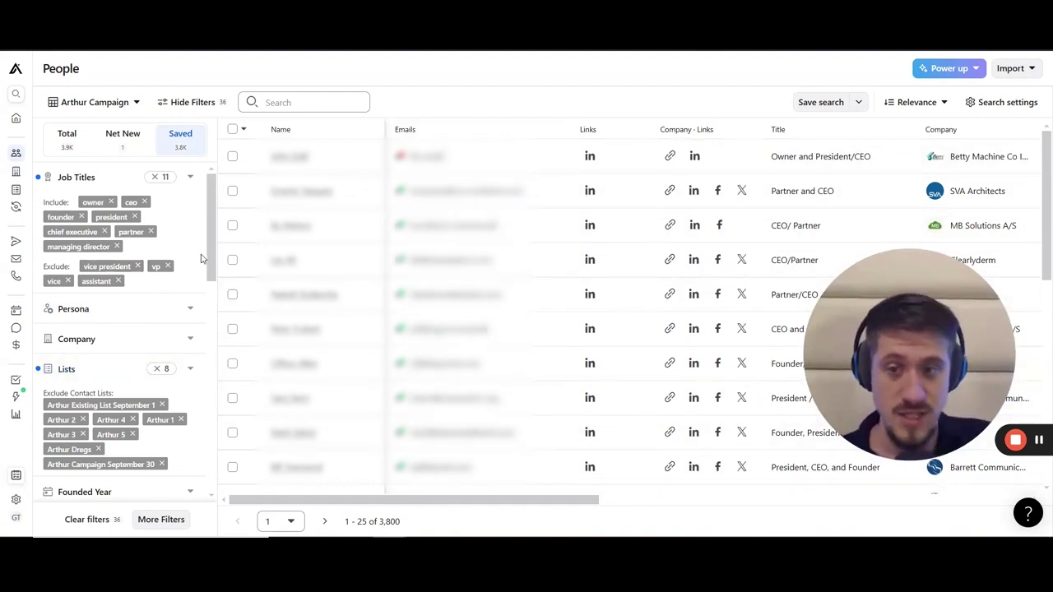
scroll(154, 225, down, 2)
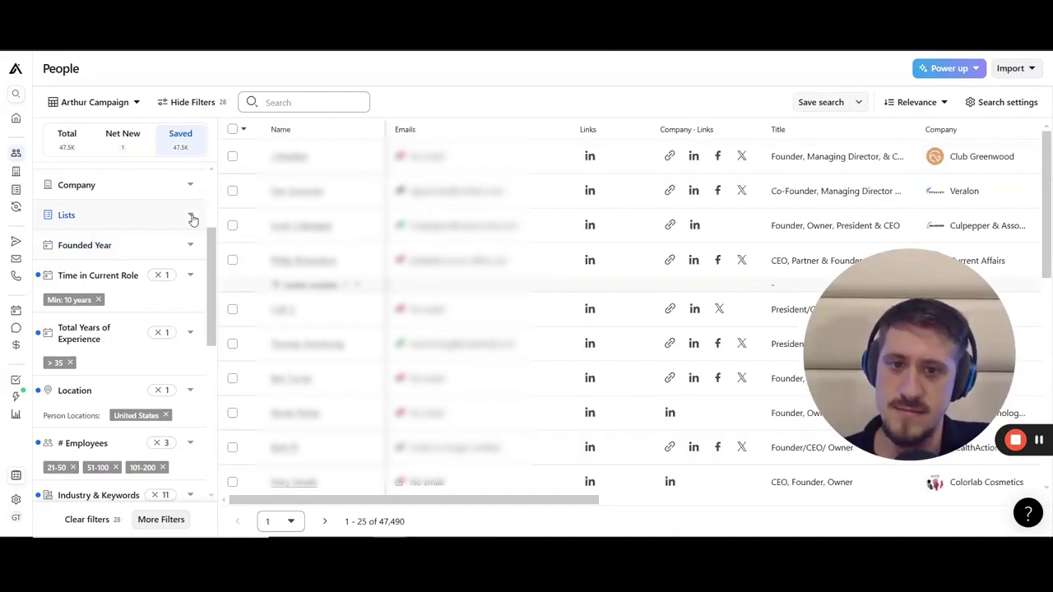
Step: Include only the Arthur 6 list in the Lists filter, narrowing results to 3,800 contacts
click(192, 218)
click(188, 281)
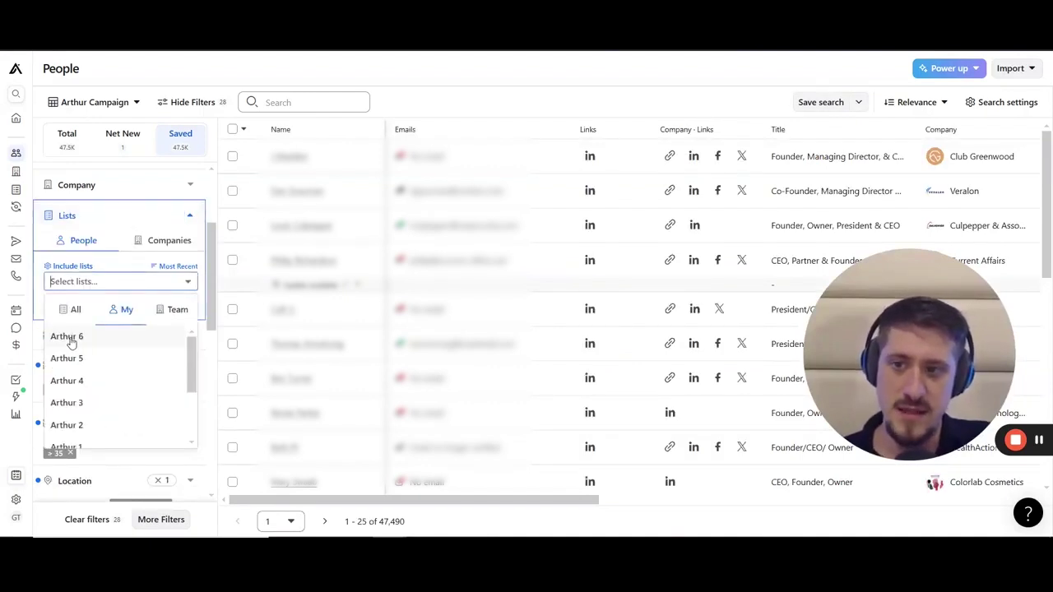
key(Return)
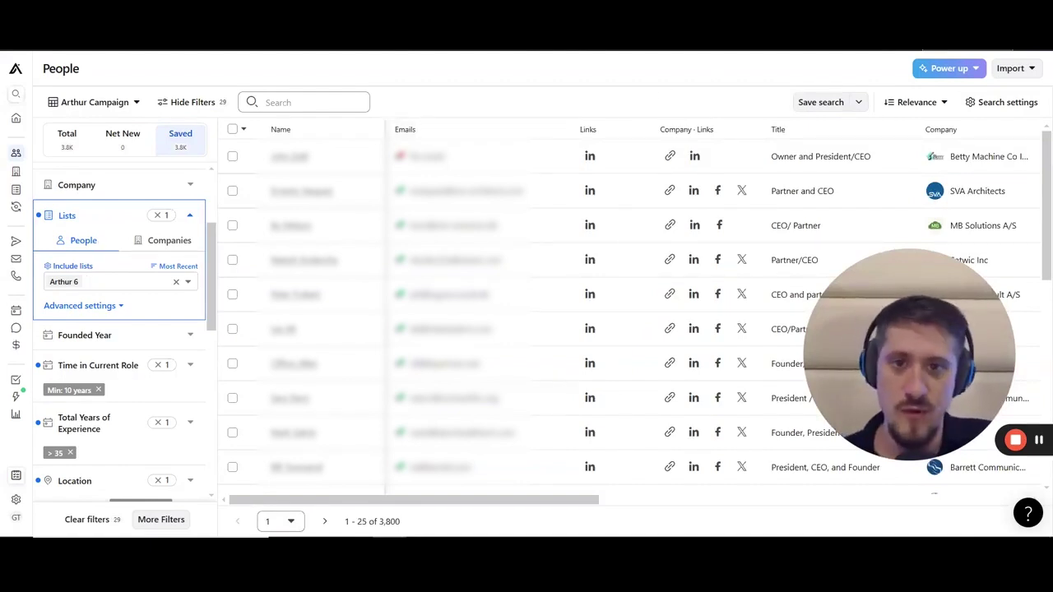
key(alt+Tab)
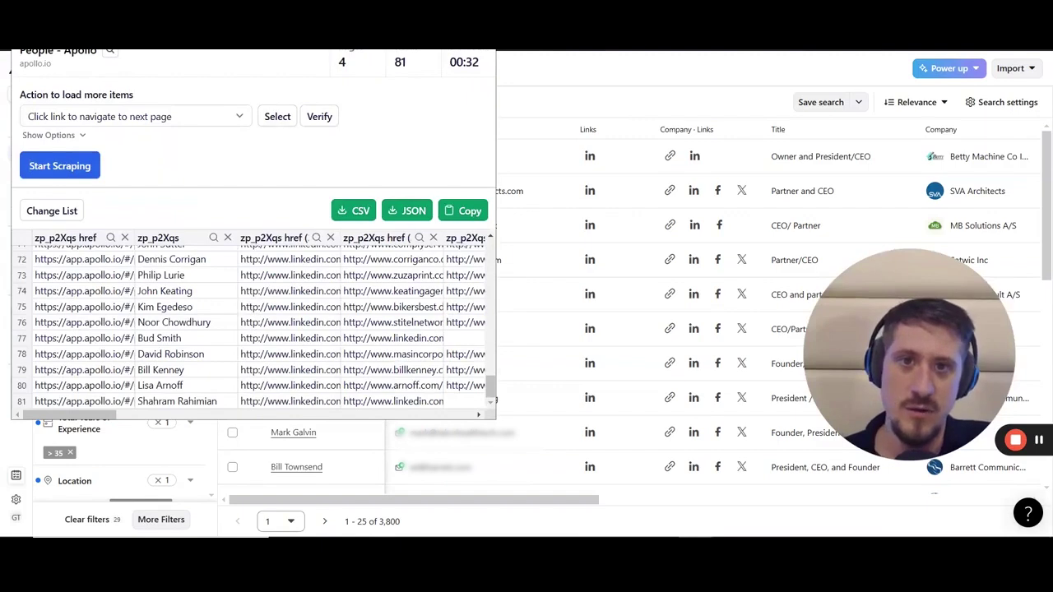
Step: Set Easy Scraper to click Apollo's next-page arrow for more items, then run and stop scraping
click(239, 118)
click(147, 173)
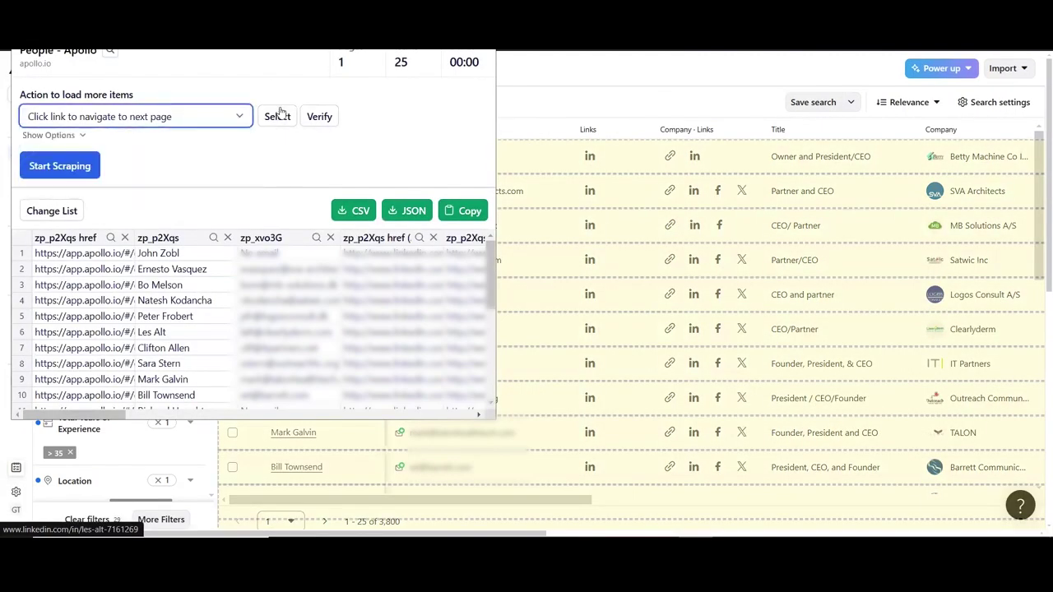
click(277, 116)
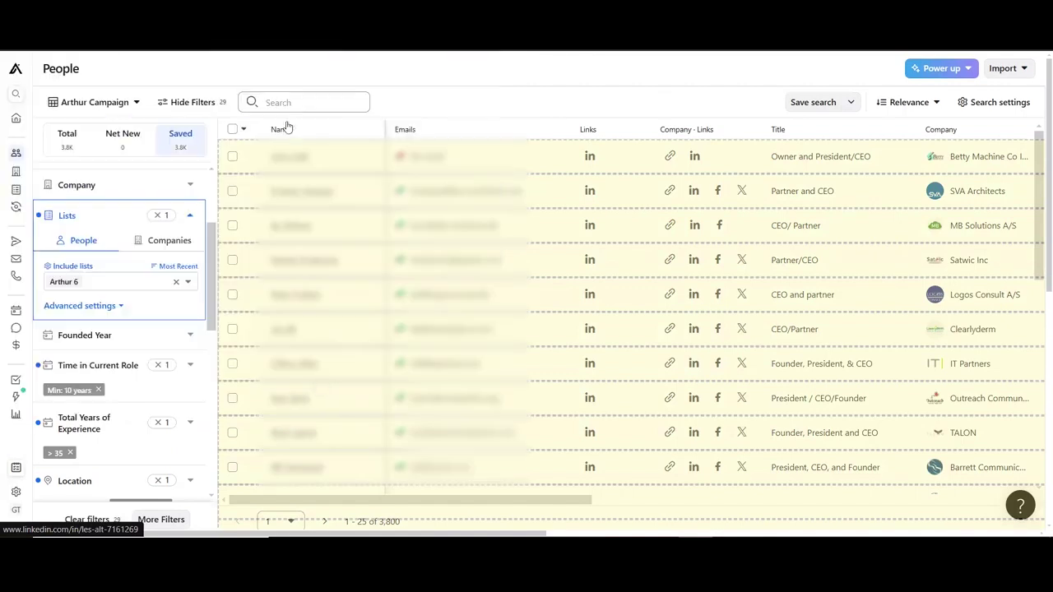
click(325, 520)
click(60, 167)
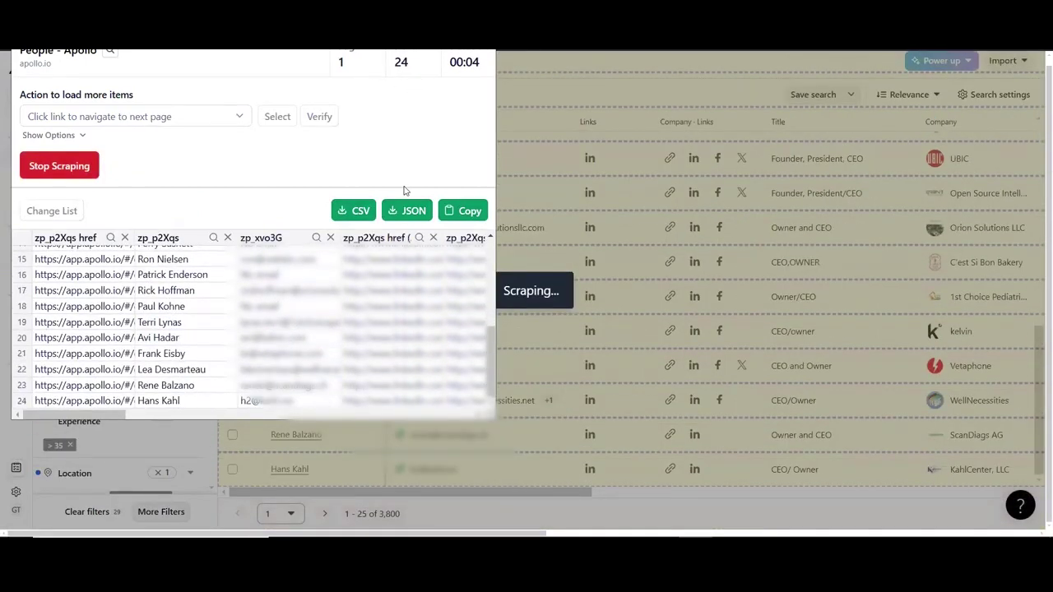
click(64, 175)
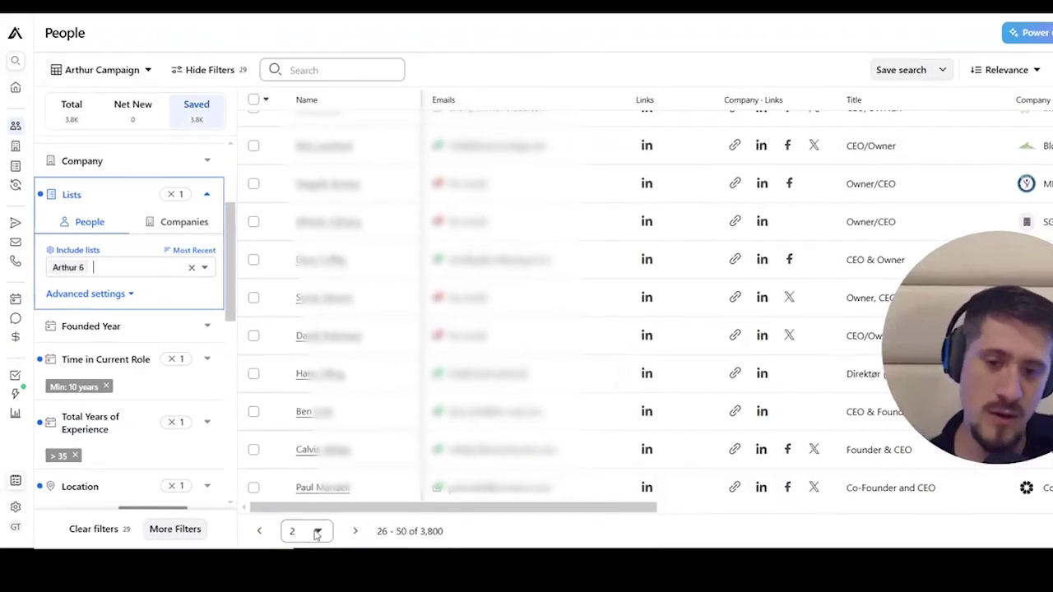
Step: Pick page 100 from the bottom page selector to show rows 2476–2500 of 3,800
click(289, 525)
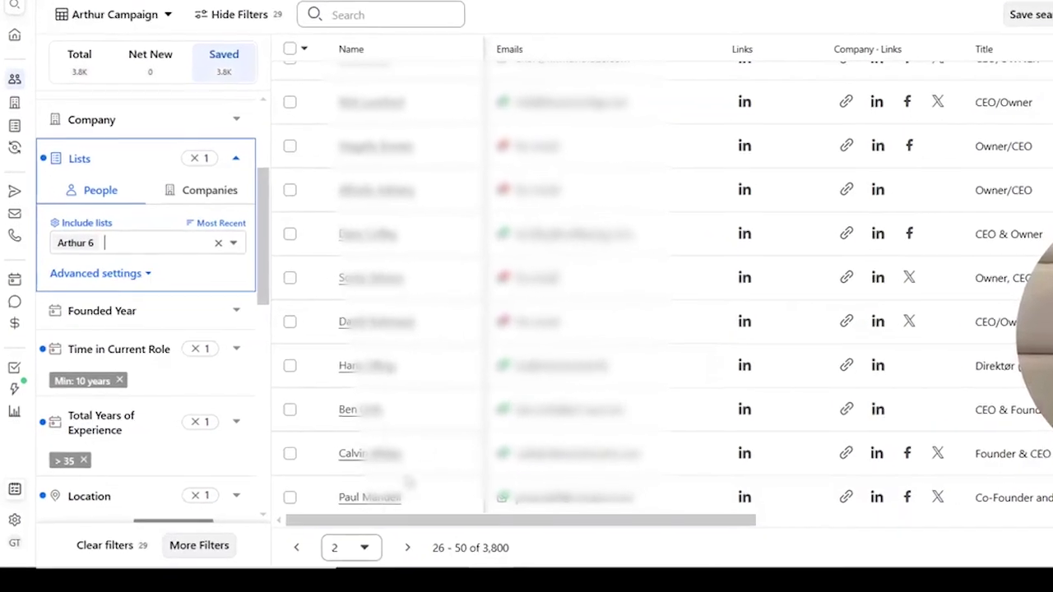
scroll(355, 504, down, 15)
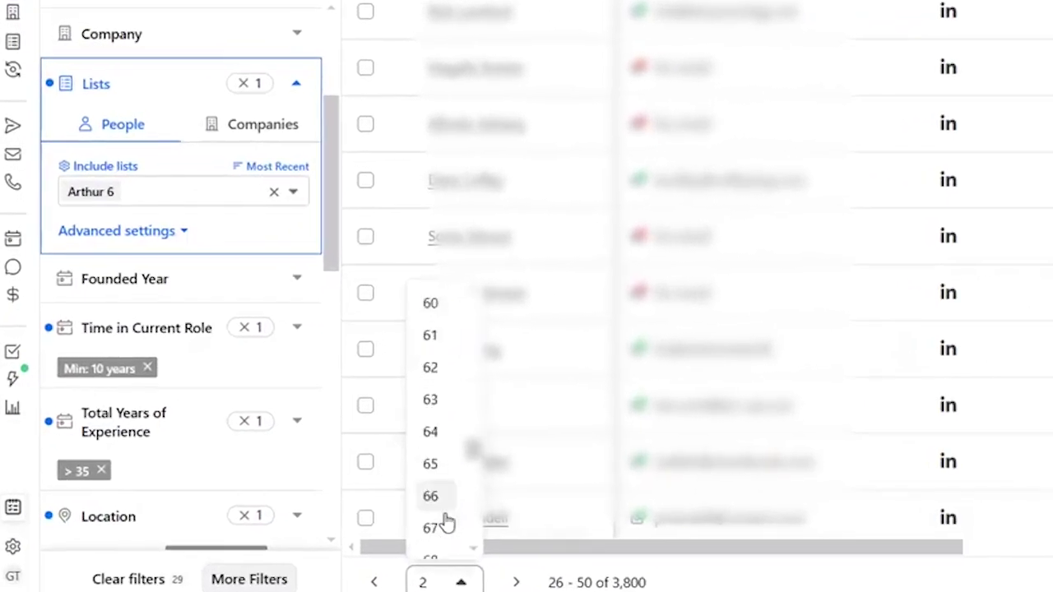
scroll(445, 527, down, 10)
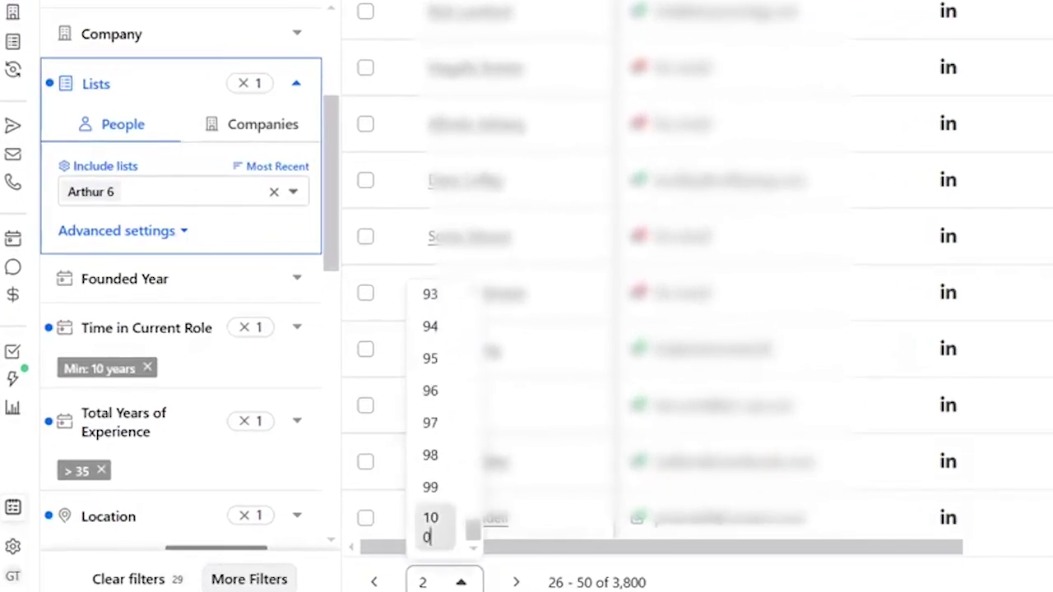
click(430, 526)
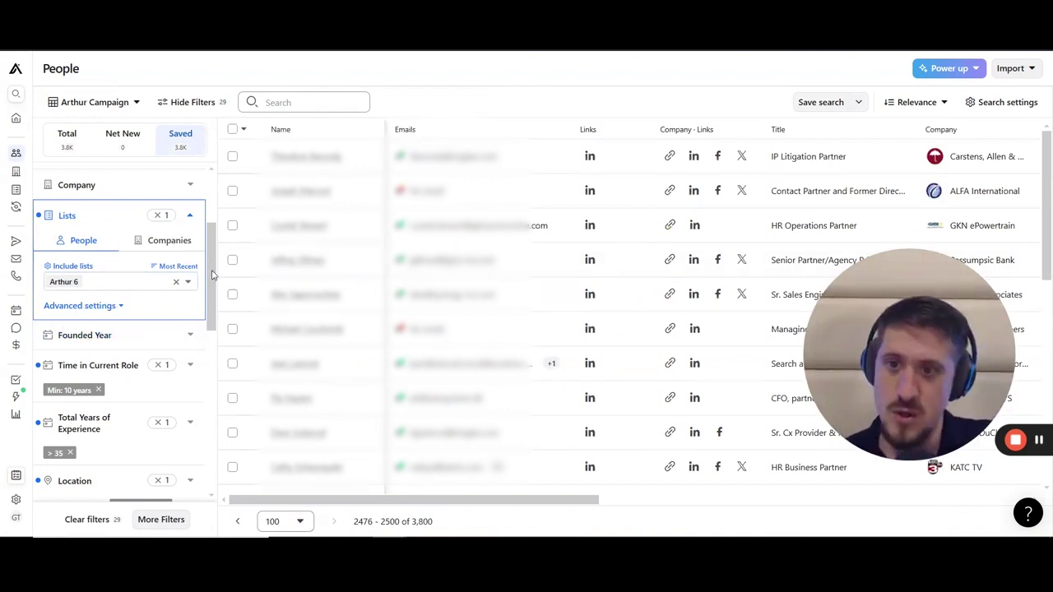
drag(213, 274, 197, 327)
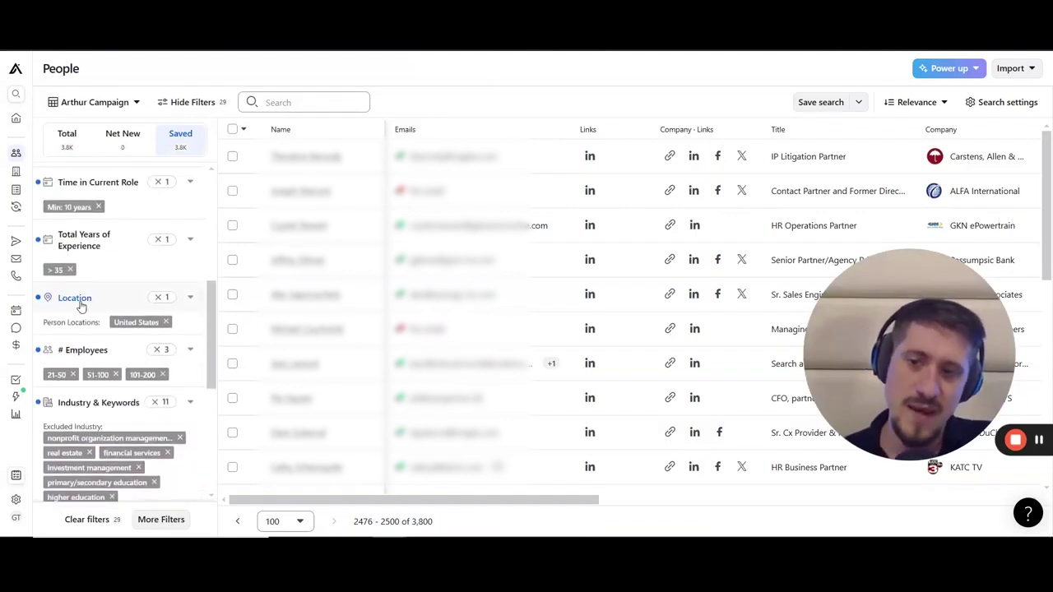
Step: Expand the Location filter to review its United States setting and highlight the 3,800 total
click(144, 323)
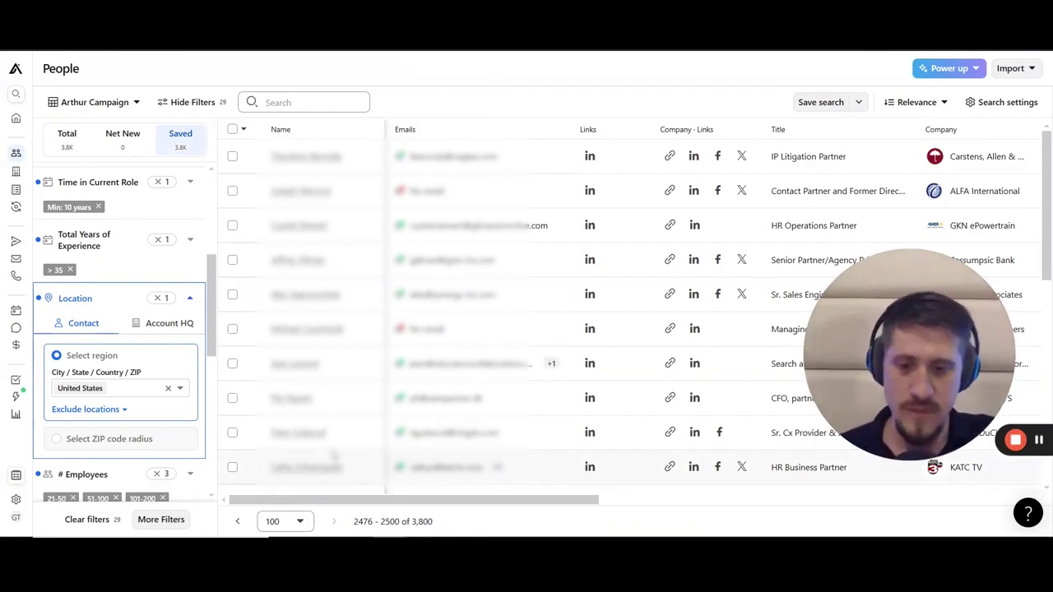
drag(412, 522, 437, 524)
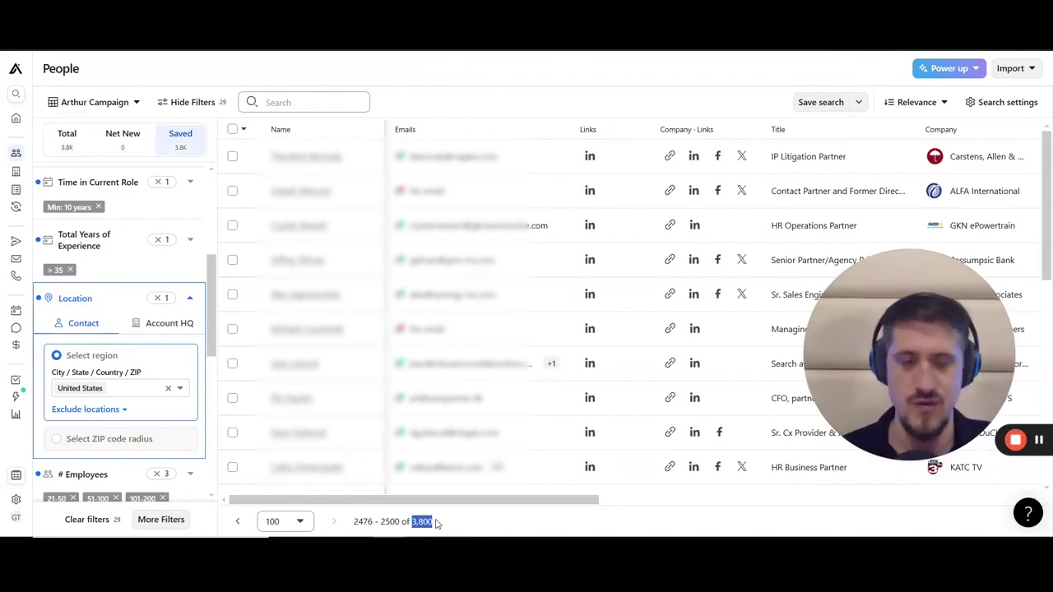